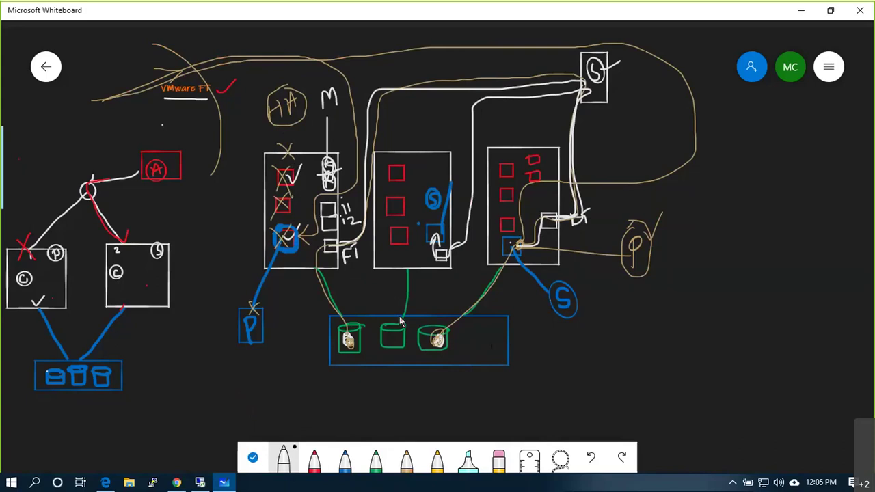
# In the first host, ring the red crossed-out VMs, add an arrow labelled with a circled S, and tick the blue mark.
pyautogui.moveTo(271, 165)
pyautogui.mouseDown()
pyautogui.moveTo(285, 225)
pyautogui.moveTo(302, 191)
pyautogui.moveTo(264, 171)
pyautogui.mouseUp()
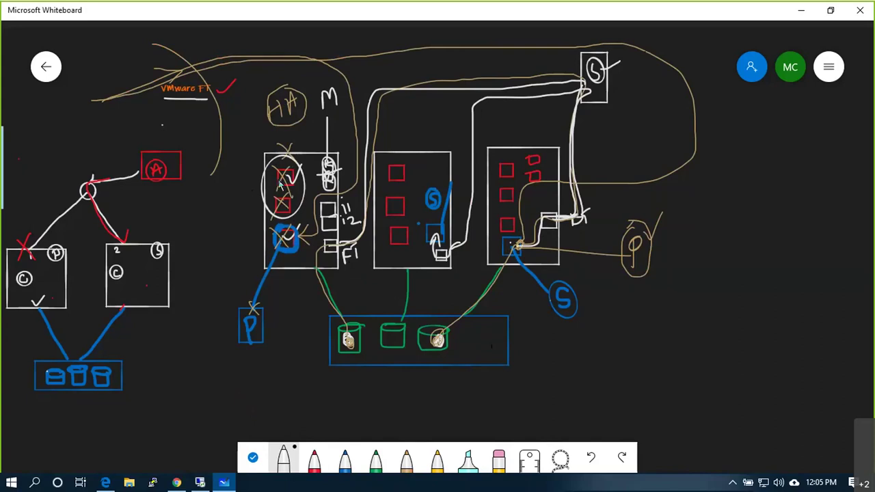
pyautogui.moveTo(236, 192)
pyautogui.mouseDown()
pyautogui.moveTo(257, 195)
pyautogui.moveTo(237, 200)
pyautogui.mouseUp()
pyautogui.moveTo(250, 171)
pyautogui.mouseDown()
pyautogui.moveTo(252, 197)
pyautogui.moveTo(253, 170)
pyautogui.moveTo(237, 190)
pyautogui.moveTo(261, 179)
pyautogui.mouseUp()
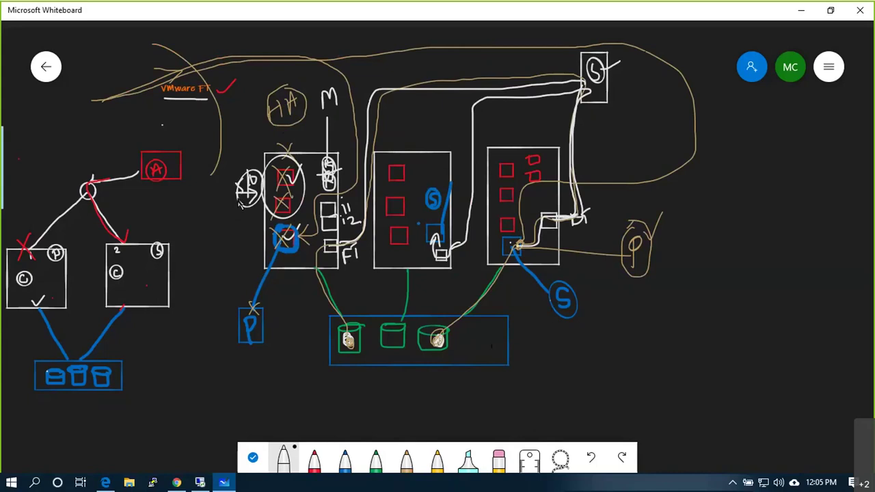
pyautogui.moveTo(262, 240); pyautogui.dragTo(287, 230)
# In vSphere Client, review PROD_Cluster1's vSphere HA and DRS configuration settings.
pyautogui.click(199, 483)
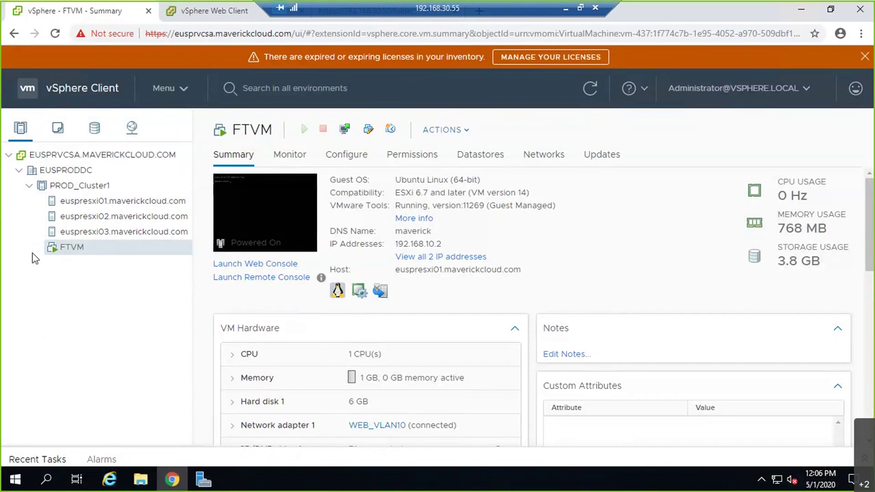
pyautogui.click(79, 187)
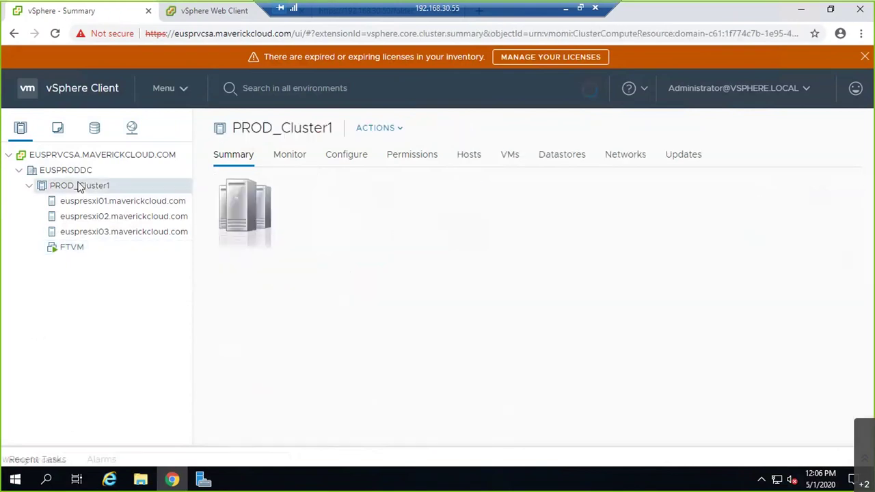
pyautogui.click(347, 155)
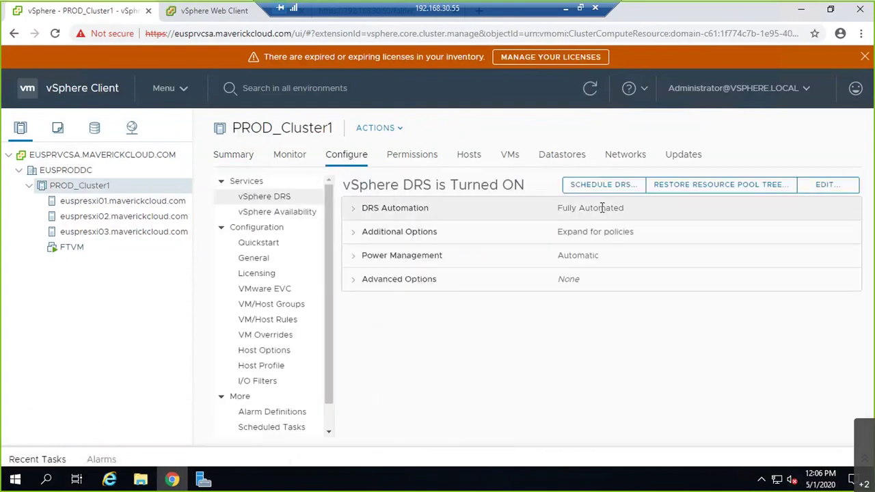
pyautogui.click(301, 212)
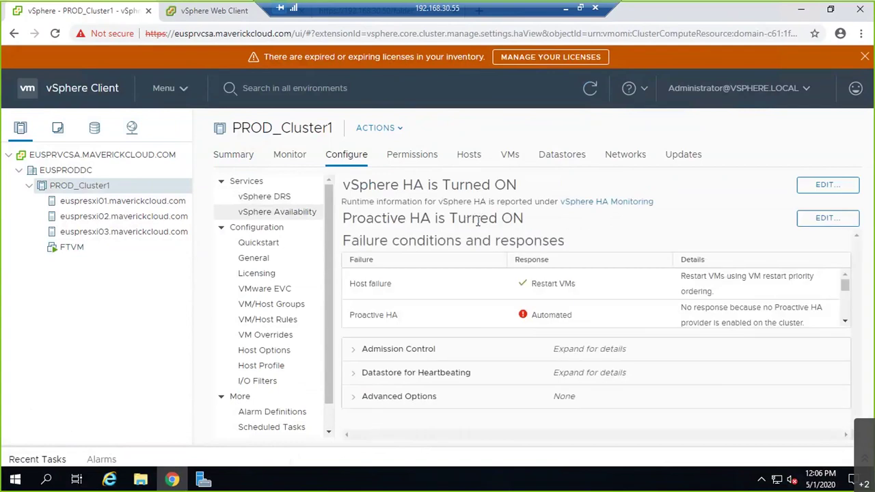
pyautogui.click(293, 196)
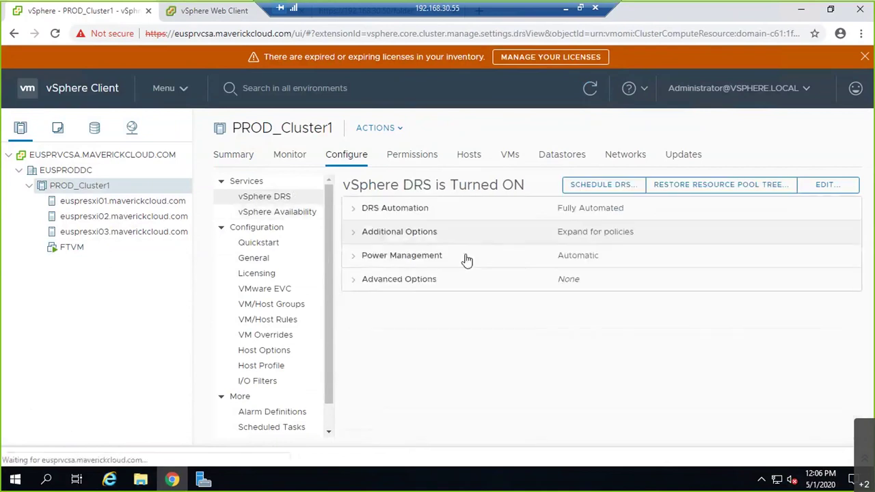
# List euspresxi01's VMkernel adapters and inspect vmk0 (management), then vmk1 (vMotion).
pyautogui.click(110, 200)
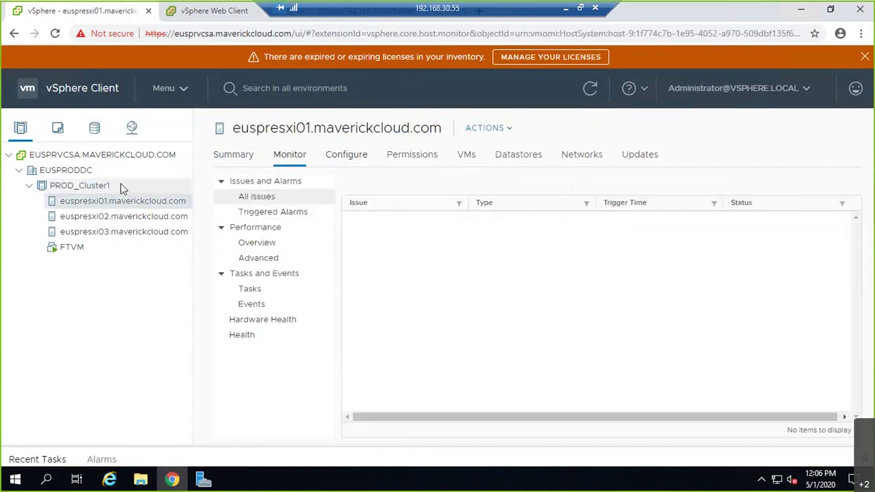
pyautogui.click(352, 158)
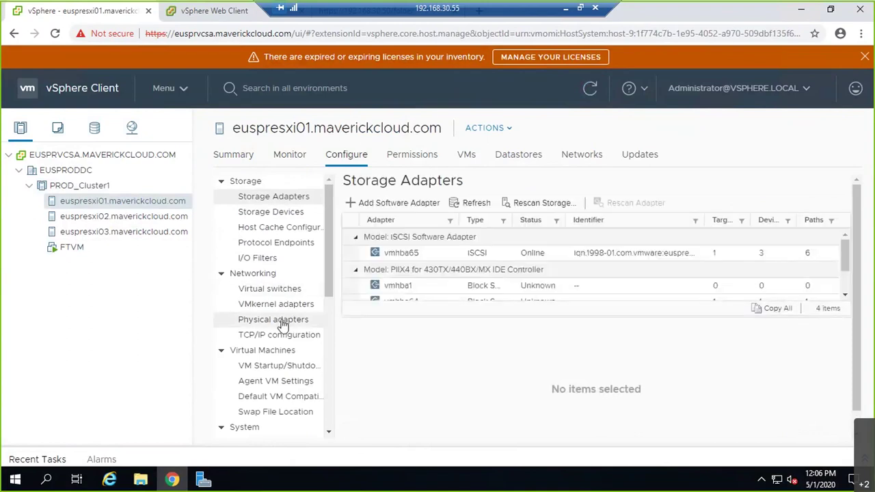
pyautogui.click(290, 305)
pyautogui.click(452, 239)
pyautogui.click(456, 255)
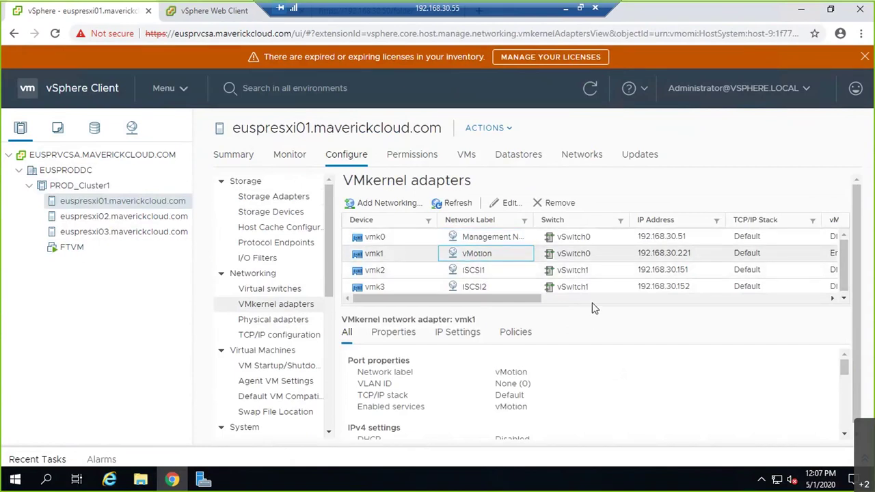
pyautogui.rightClick(497, 260)
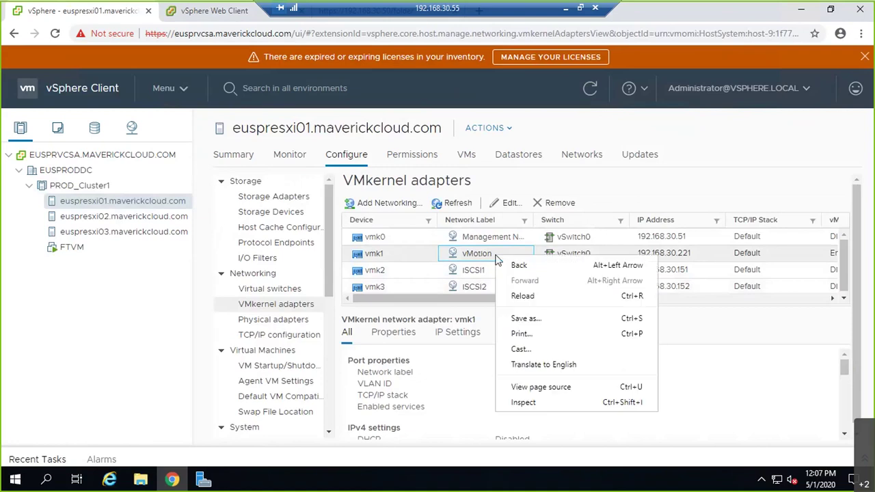
pyautogui.click(509, 205)
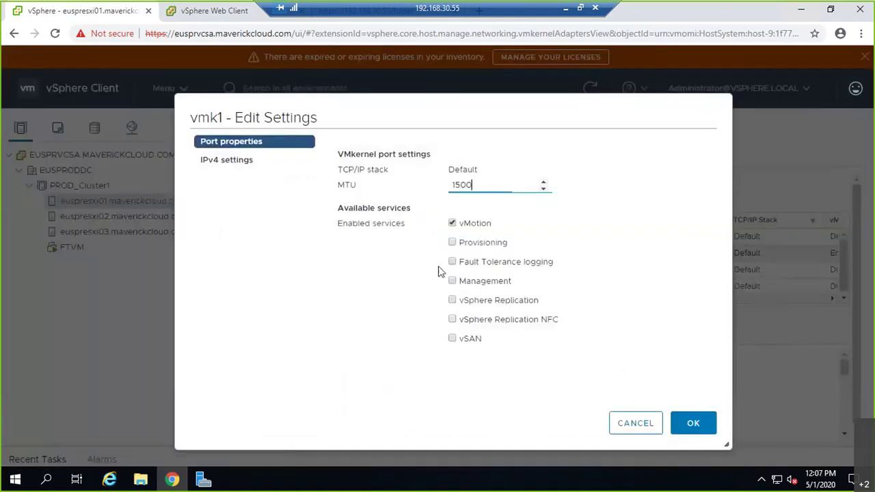
pyautogui.click(451, 262)
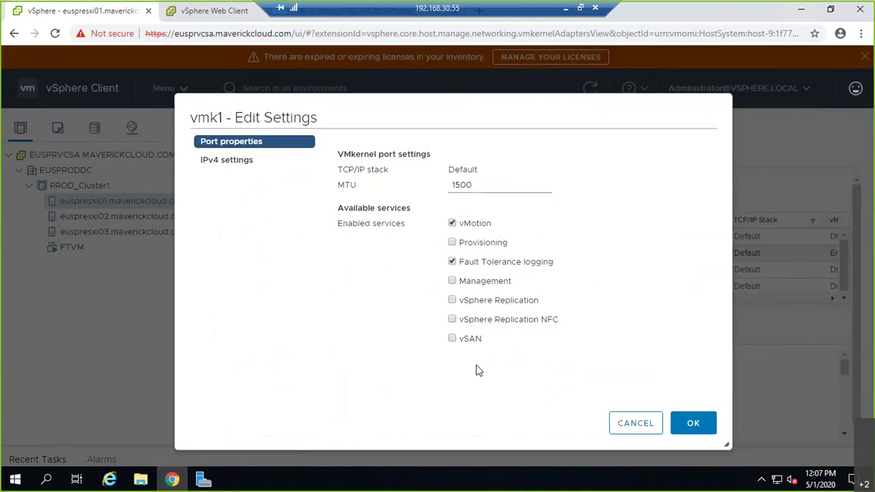
pyautogui.click(452, 262)
pyautogui.click(633, 423)
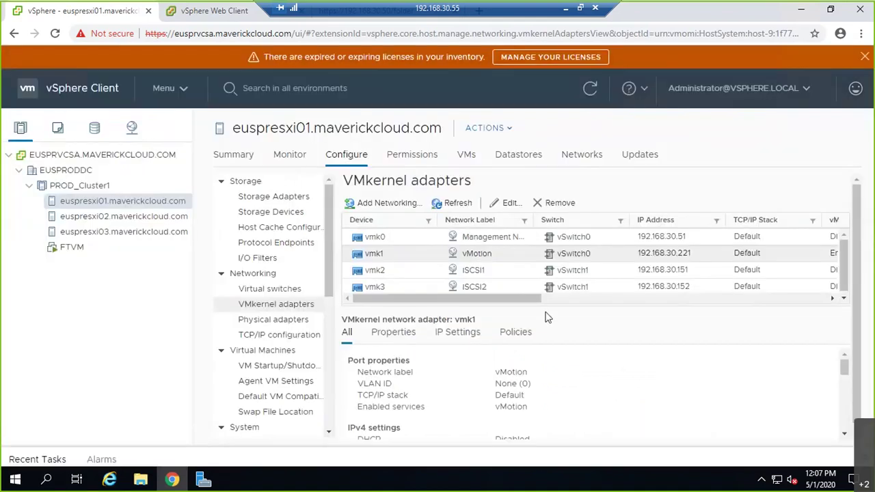
pyautogui.scroll(-1, 400, 267)
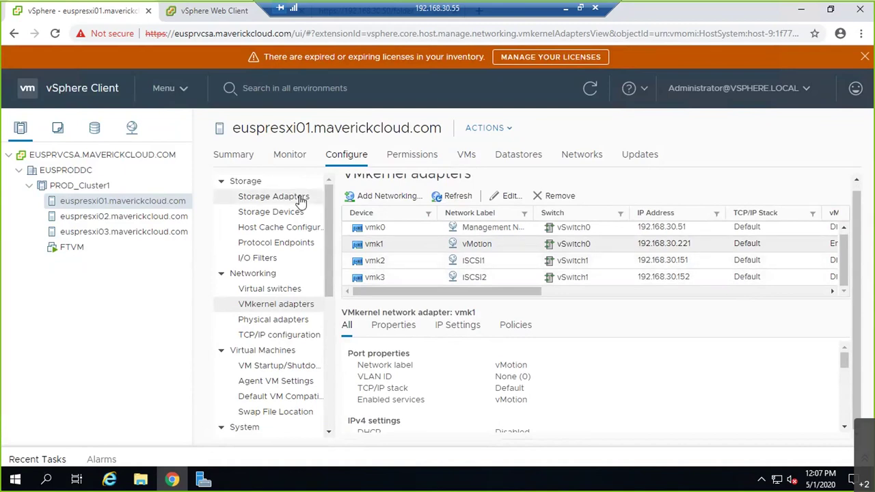
# Open FTVM's summary and expand its Hard disk 1 details.
pyautogui.click(71, 249)
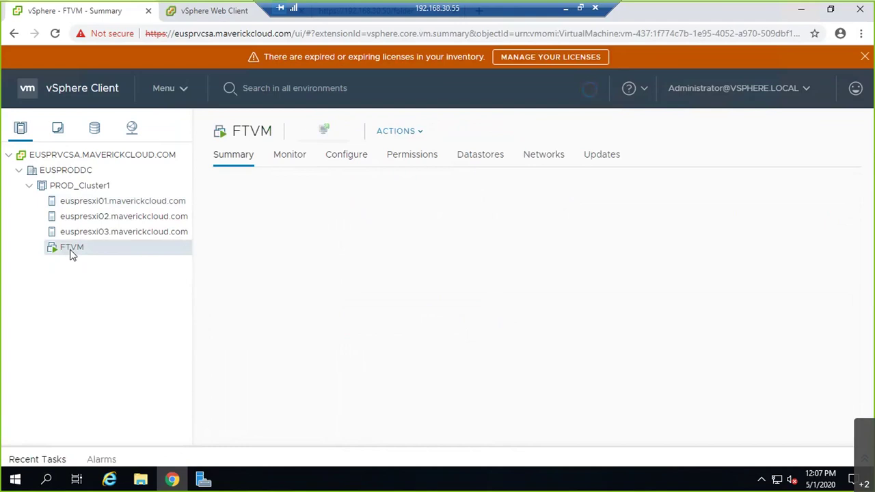
pyautogui.rightClick(117, 250)
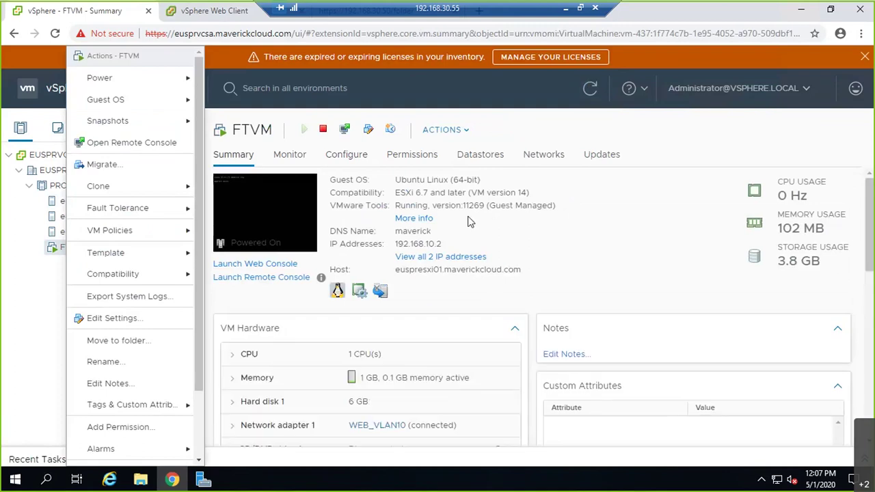
pyautogui.click(505, 302)
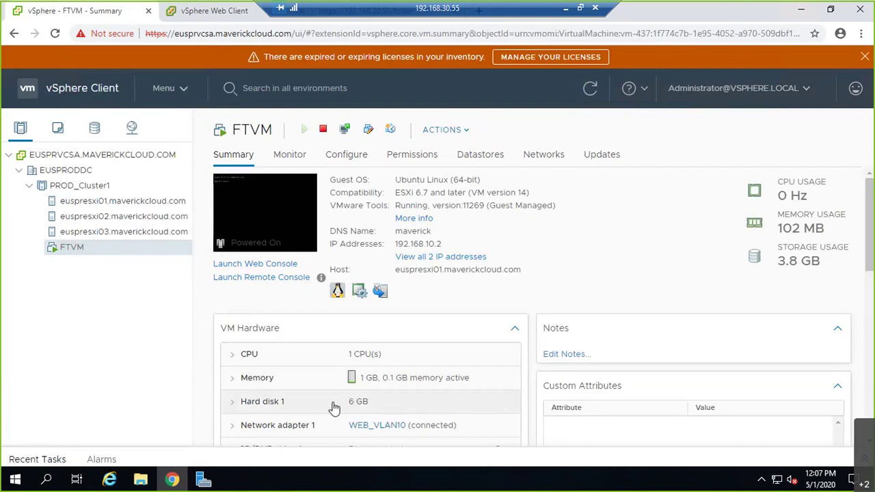
pyautogui.click(231, 403)
pyautogui.scroll(-4, 405, 332)
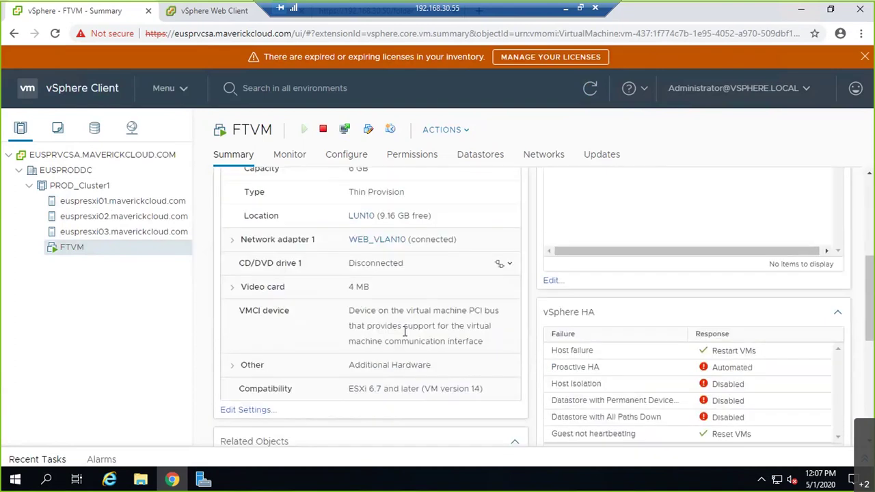
pyautogui.scroll(2, 405, 332)
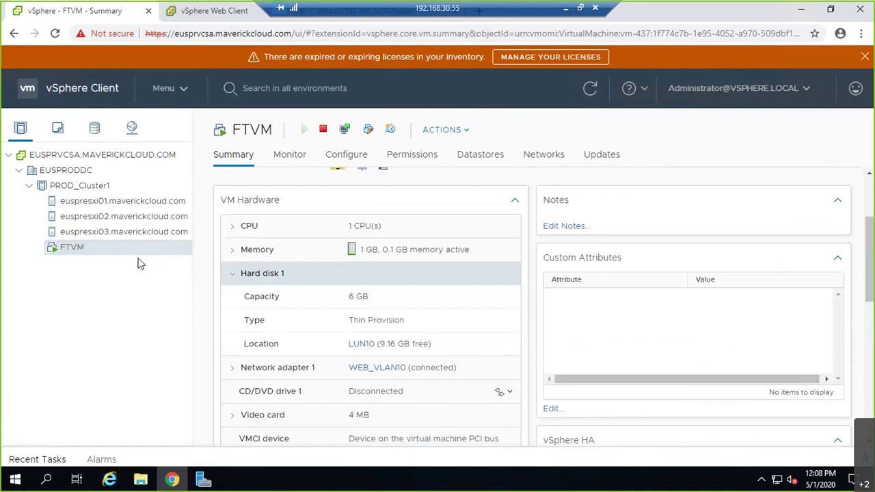
# Try to turn on Fault Tolerance for FTVM and dismiss the resulting fault error.
pyautogui.rightClick(77, 251)
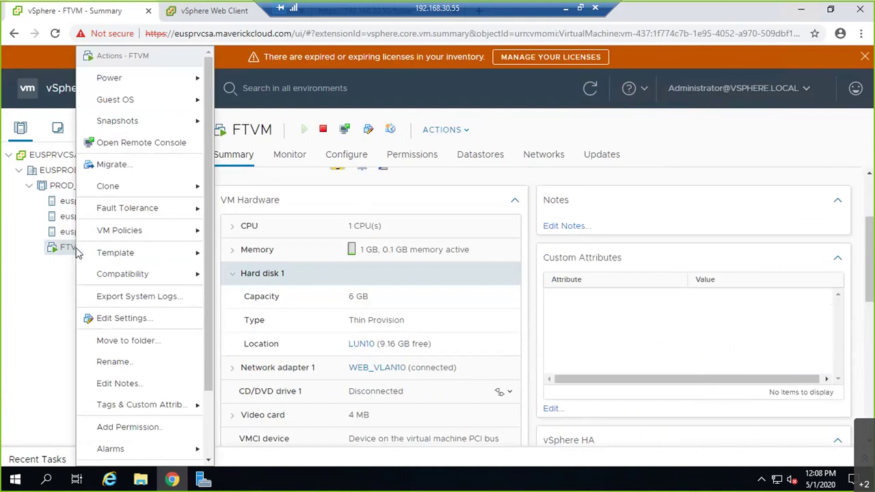
pyautogui.moveTo(129, 209)
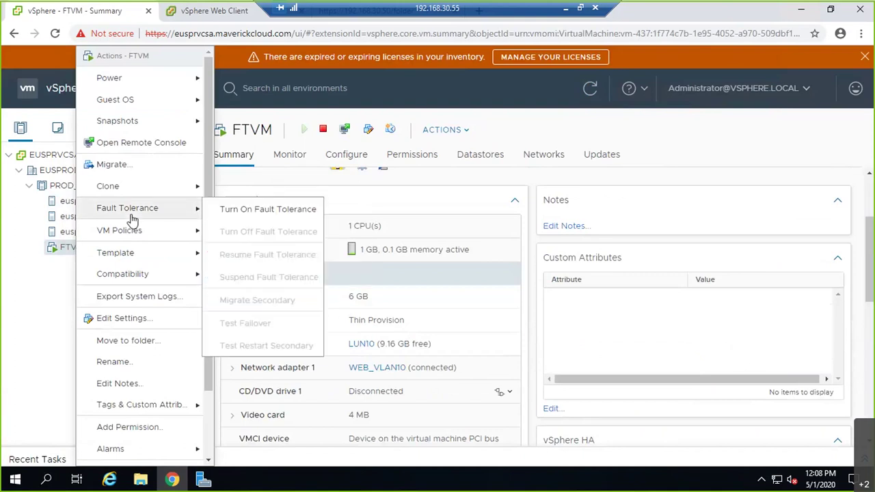
pyautogui.click(253, 215)
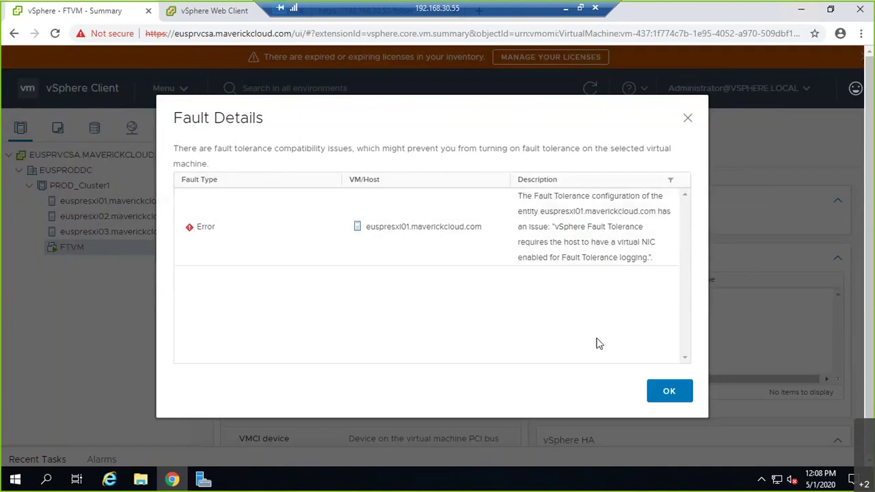
pyautogui.click(666, 393)
# Retry Fault Tolerance on FTVM, read the fault citing euspresxi01's missing FT logging NIC, then select that host.
pyautogui.click(79, 186)
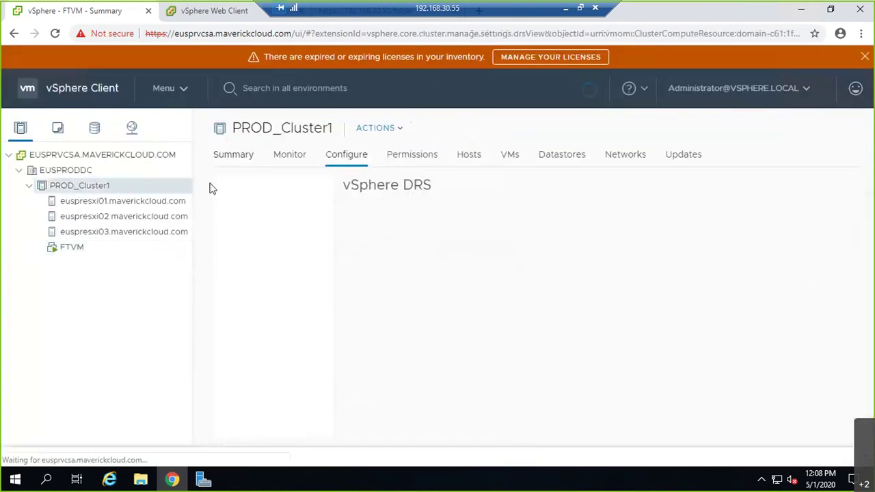
pyautogui.click(76, 251)
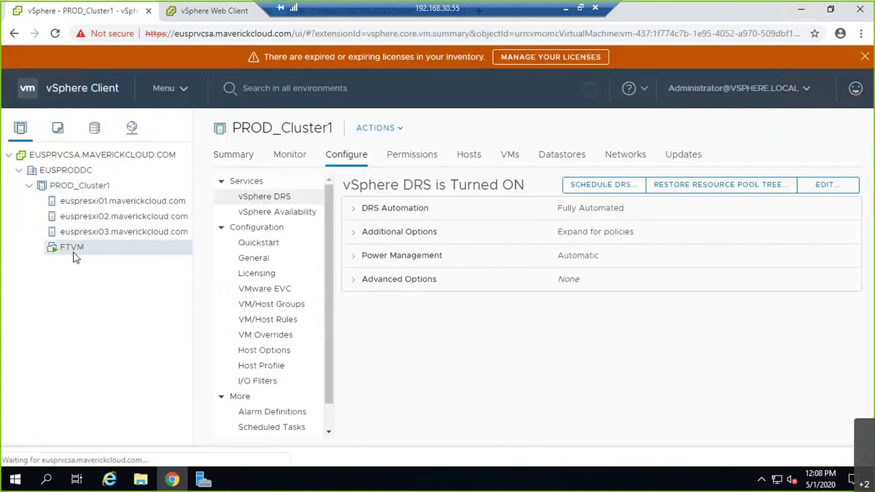
pyautogui.rightClick(74, 251)
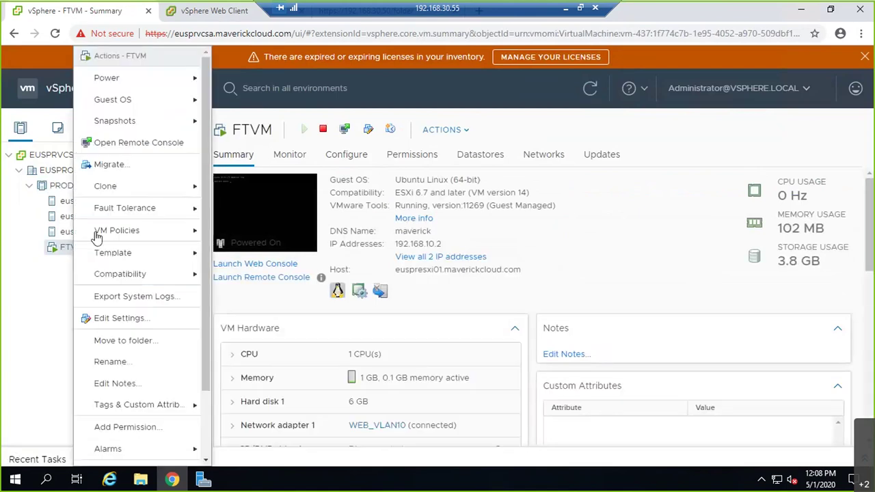
pyautogui.moveTo(127, 212)
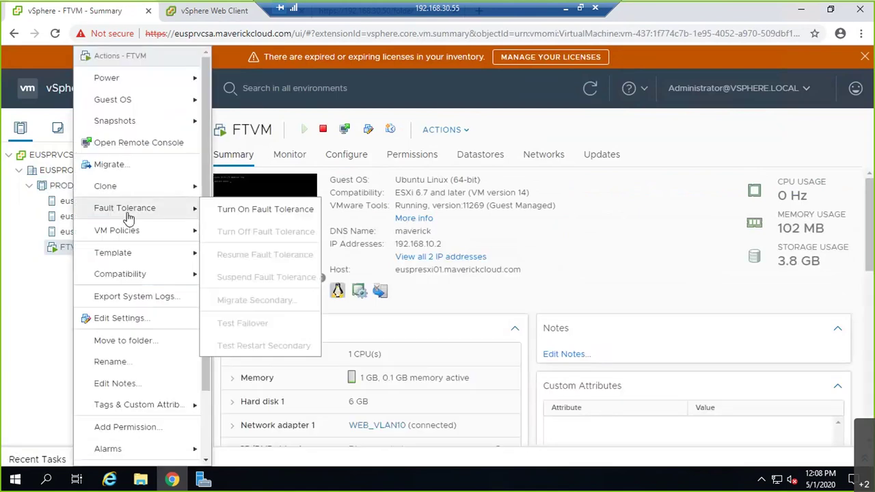
pyautogui.click(245, 217)
pyautogui.click(531, 205)
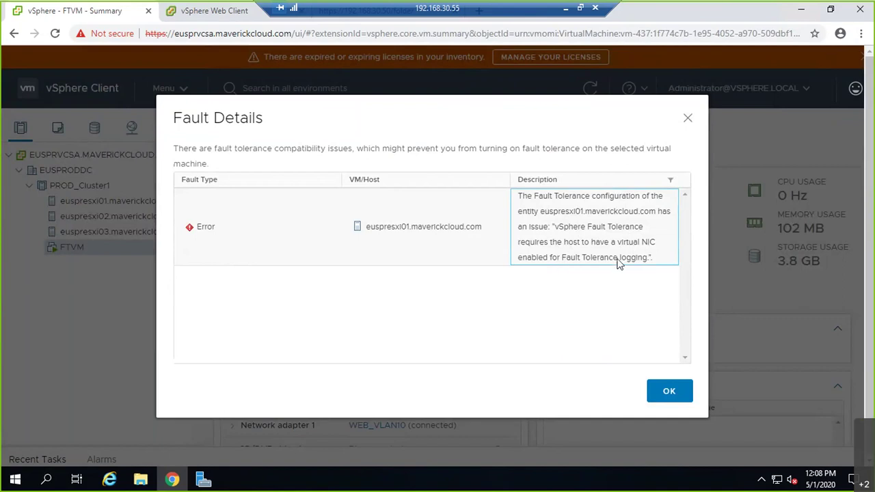
pyautogui.click(668, 391)
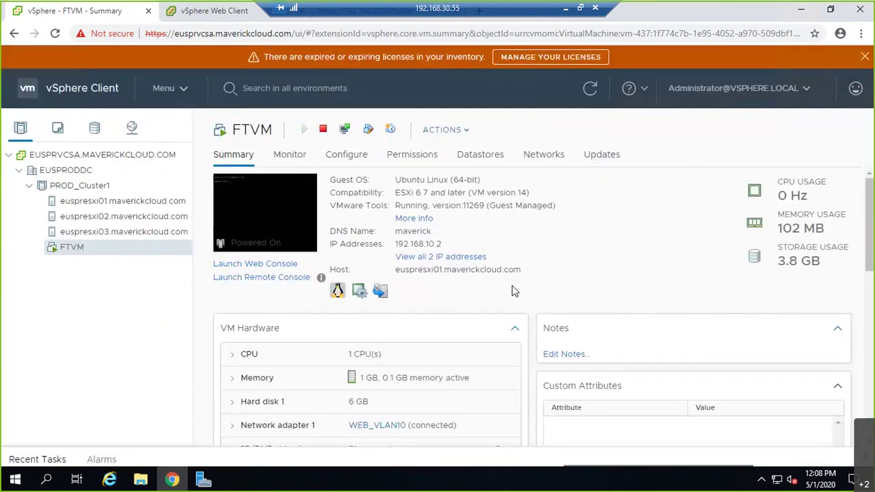
pyautogui.click(117, 205)
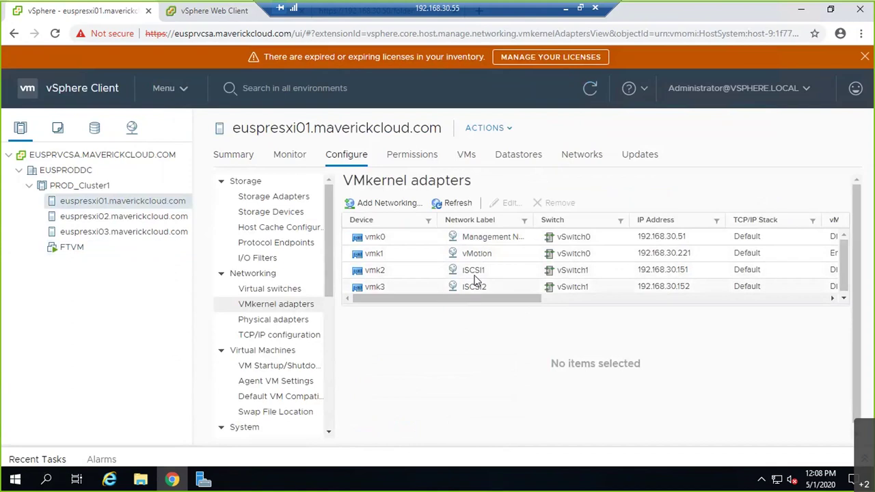
# Enable Fault Tolerance logging on euspresxi01's vmk0 management adapter.
pyautogui.click(479, 237)
pyautogui.click(506, 203)
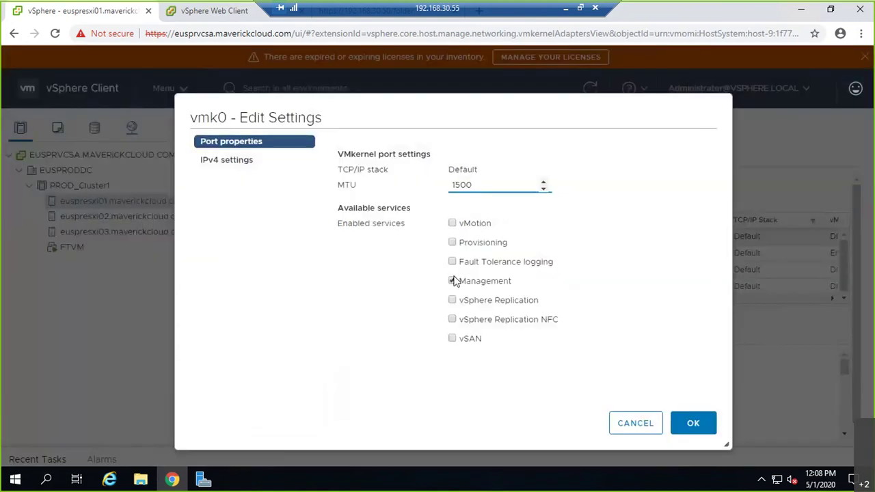
pyautogui.click(452, 261)
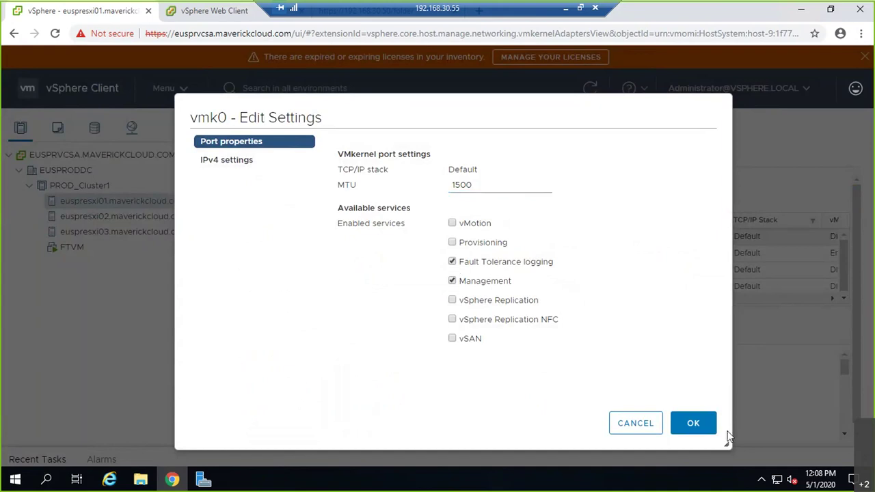
pyautogui.click(693, 423)
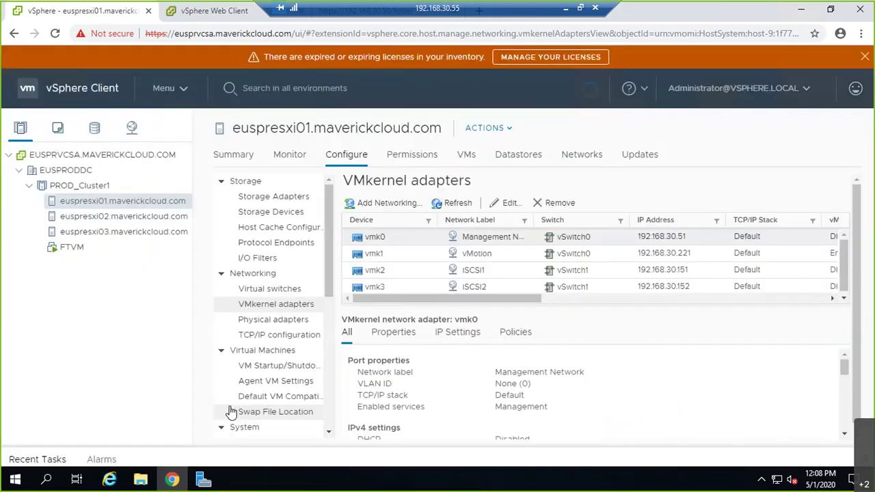
# Enable Fault Tolerance logging on euspresxi02's vmk0 adapter.
pyautogui.click(157, 215)
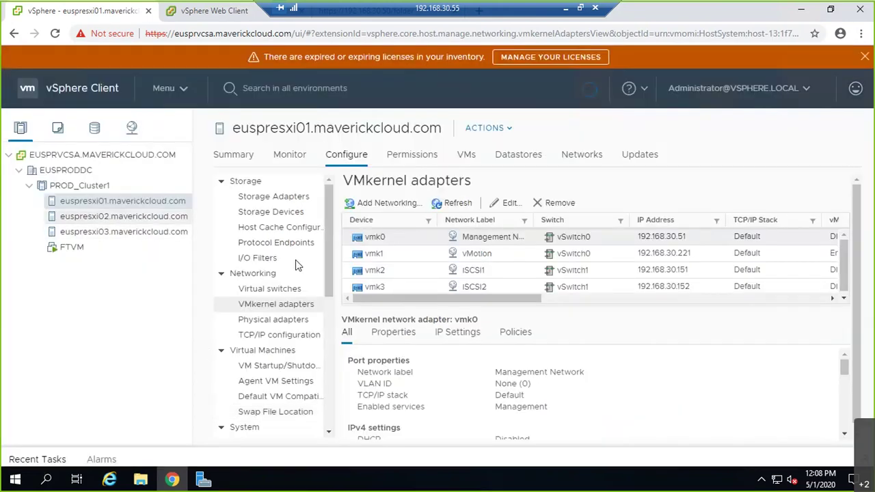
pyautogui.click(485, 237)
pyautogui.click(507, 203)
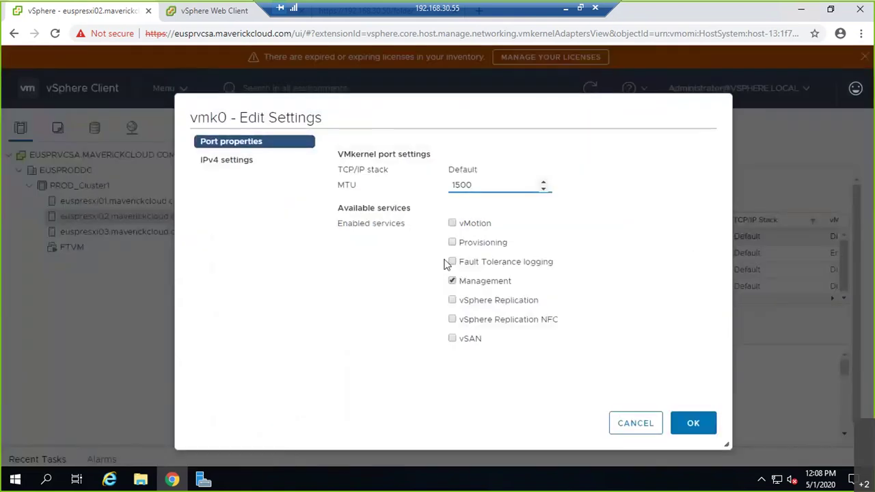
pyautogui.click(451, 261)
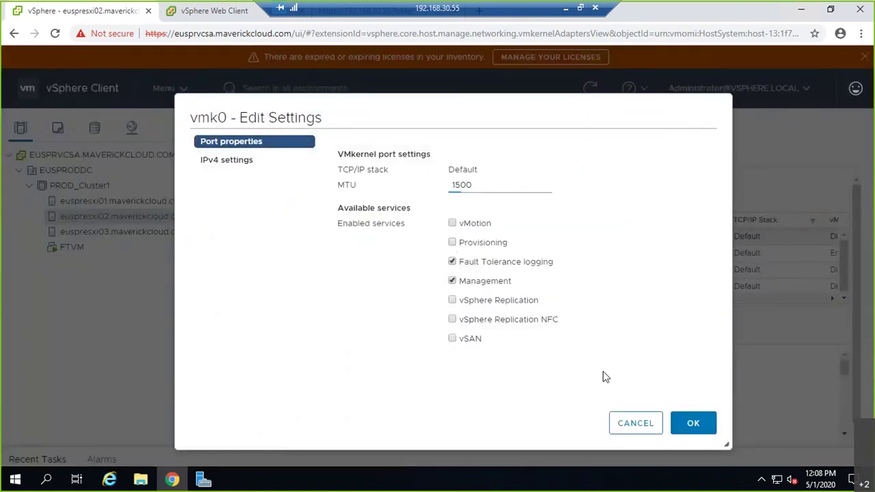
pyautogui.click(673, 423)
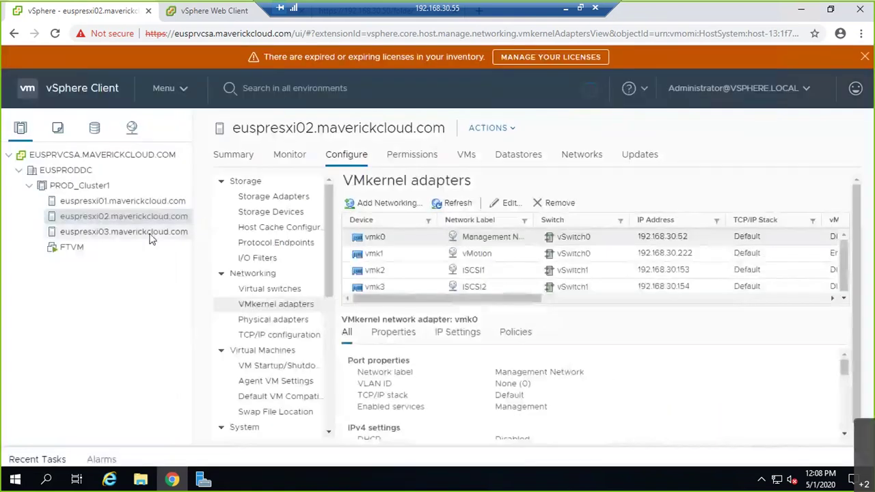
# Enable Fault Tolerance logging on euspresxi03's vmk0 adapter.
pyautogui.click(493, 238)
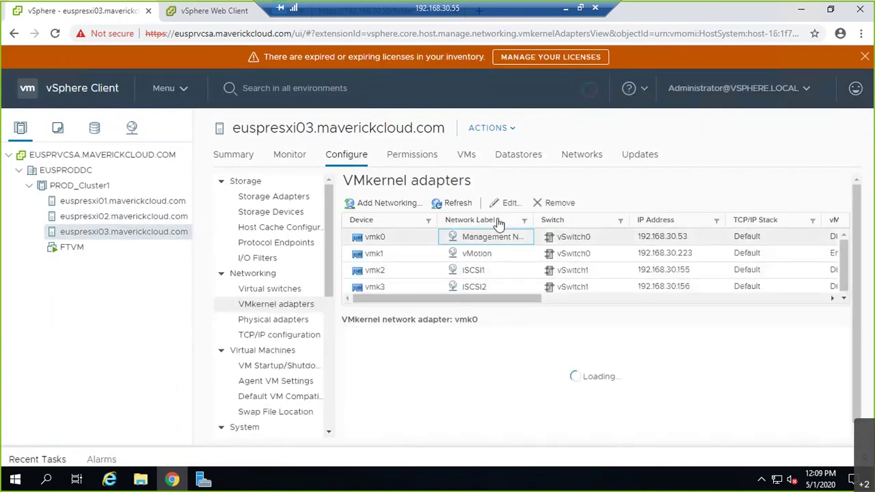
pyautogui.click(509, 202)
pyautogui.click(470, 262)
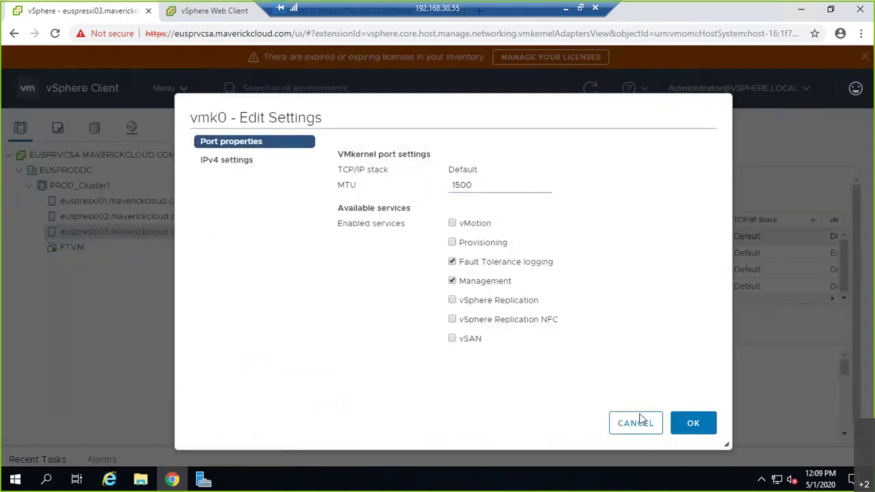
pyautogui.click(685, 425)
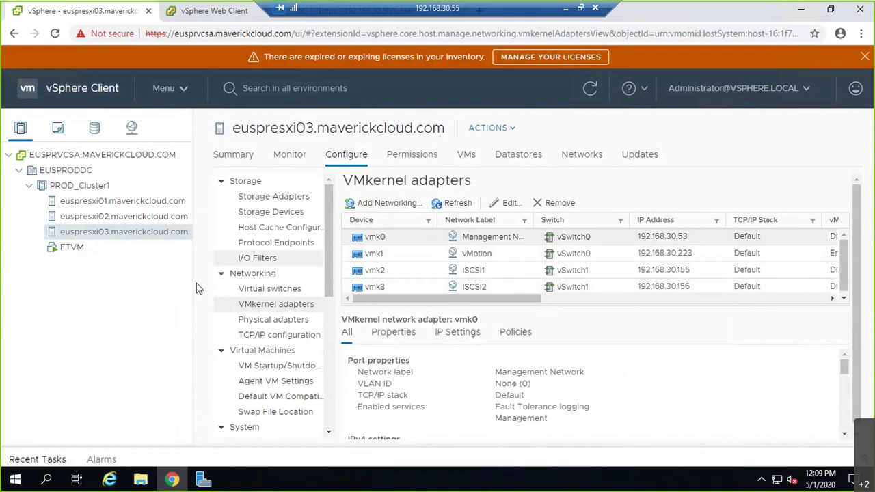
# Start Turn On Fault Tolerance for FTVM, cancel it, and return to FTVM's Summary page.
pyautogui.rightClick(63, 249)
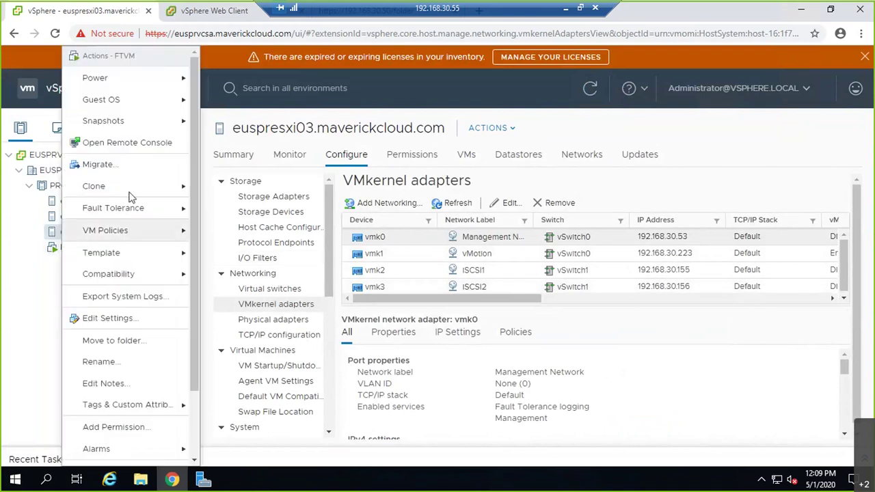
pyautogui.moveTo(166, 216)
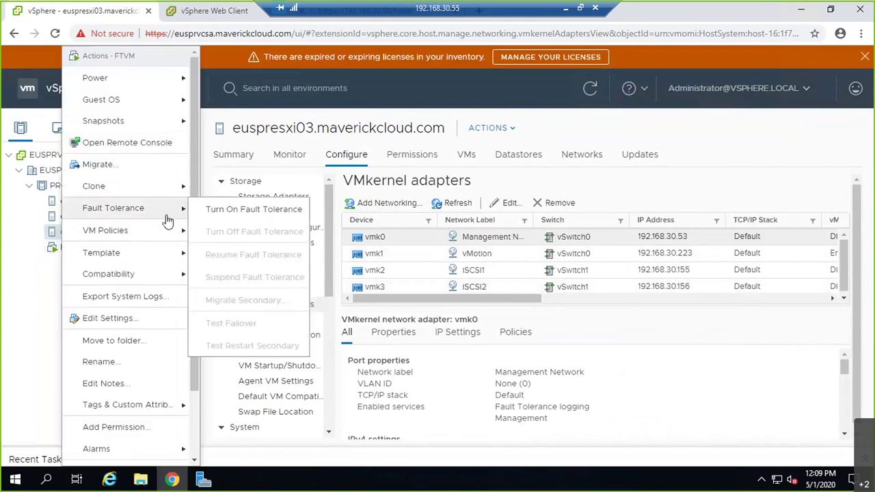
pyautogui.click(222, 211)
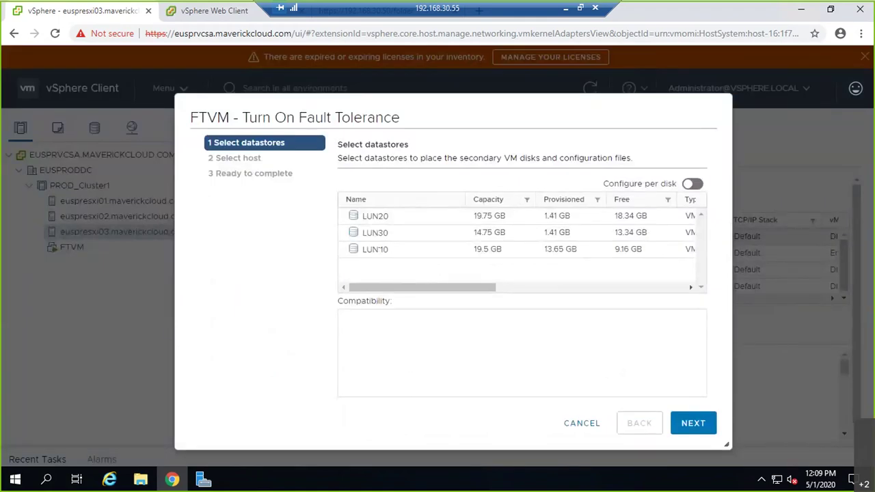
pyautogui.click(572, 423)
pyautogui.click(73, 250)
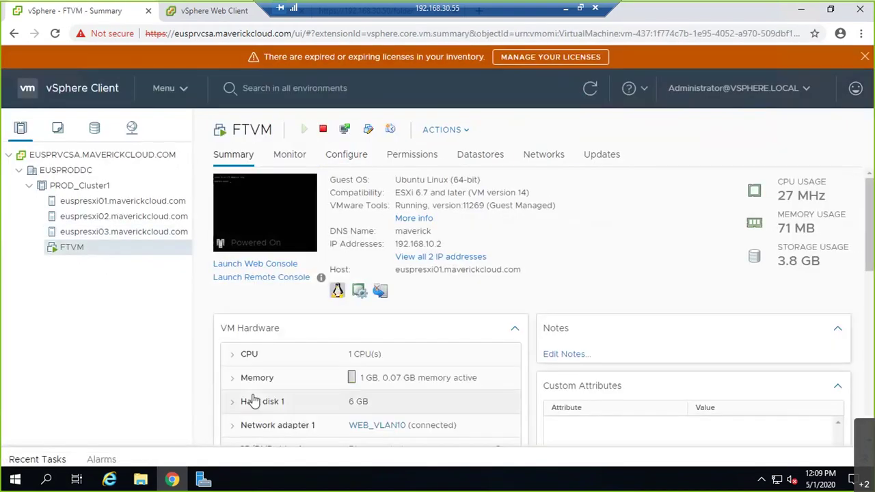
pyautogui.scroll(-2, 286, 386)
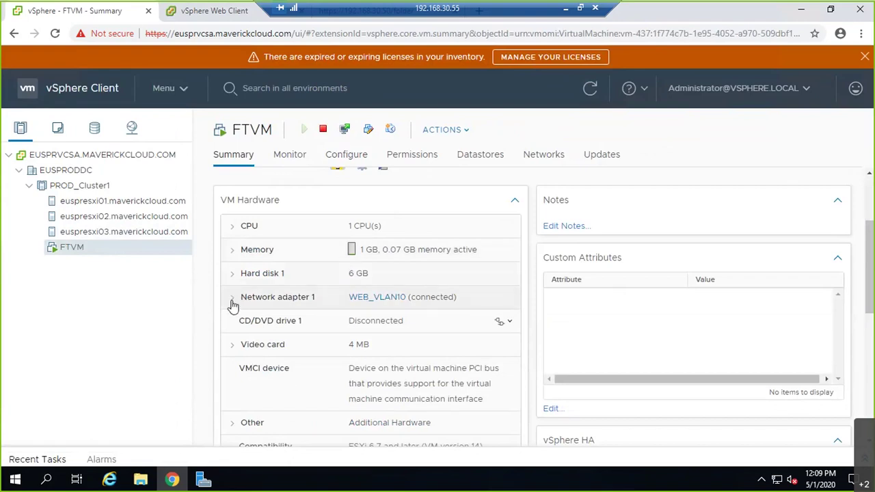
pyautogui.scroll(2, 395, 266)
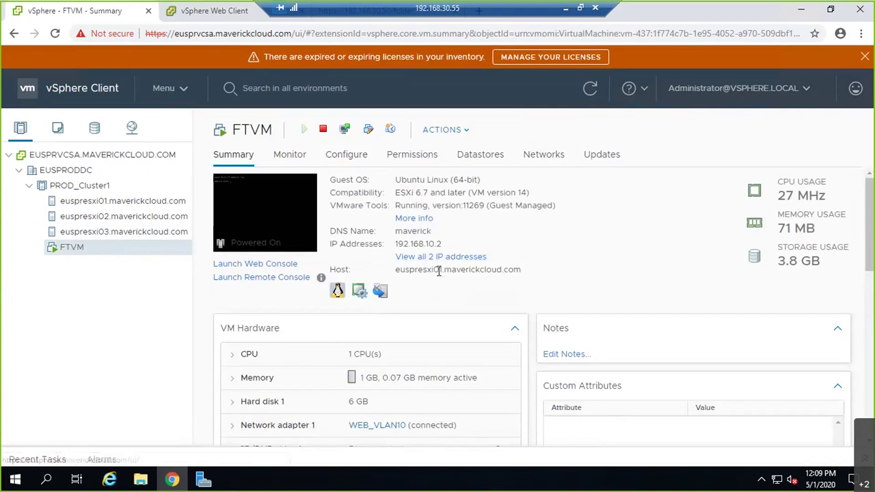
# Launch cmd and run 'ping 192.168.10.2 -t', then select FTVM's IP in vSphere.
pyautogui.doubleClick(430, 270)
pyautogui.press('super+r')
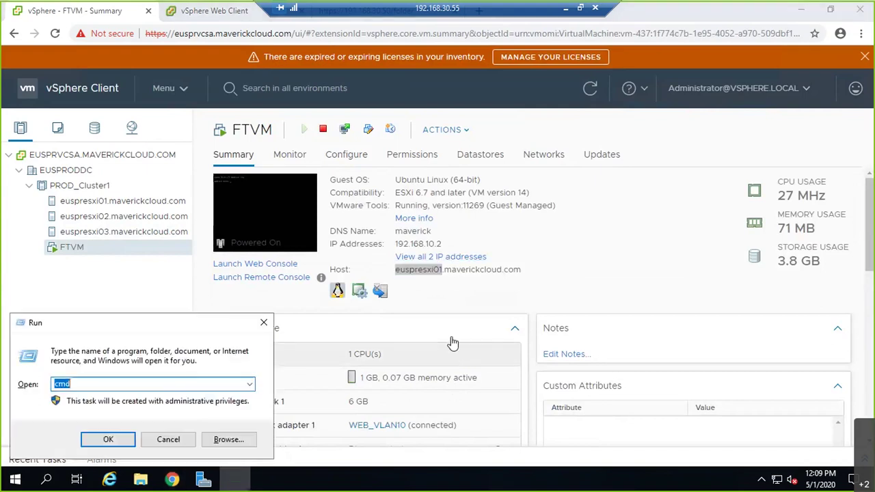
pyautogui.write('cmd')
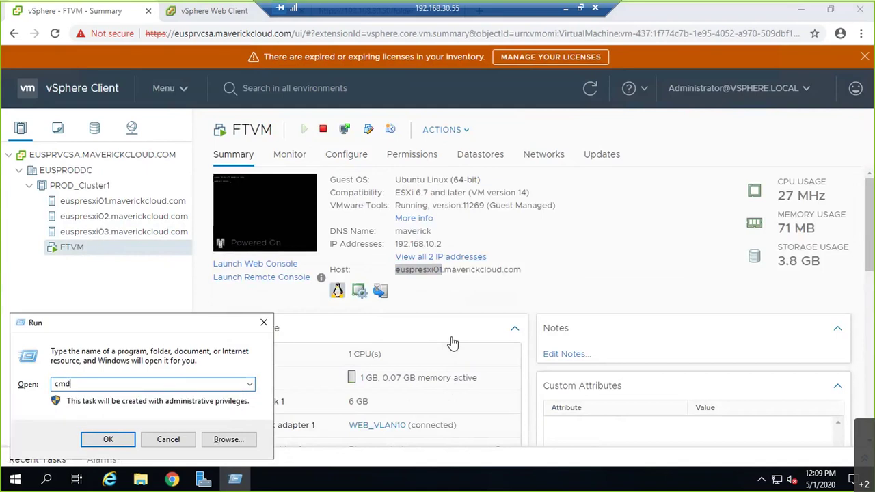
pyautogui.press('Return')
pyautogui.write('ping 192.1')
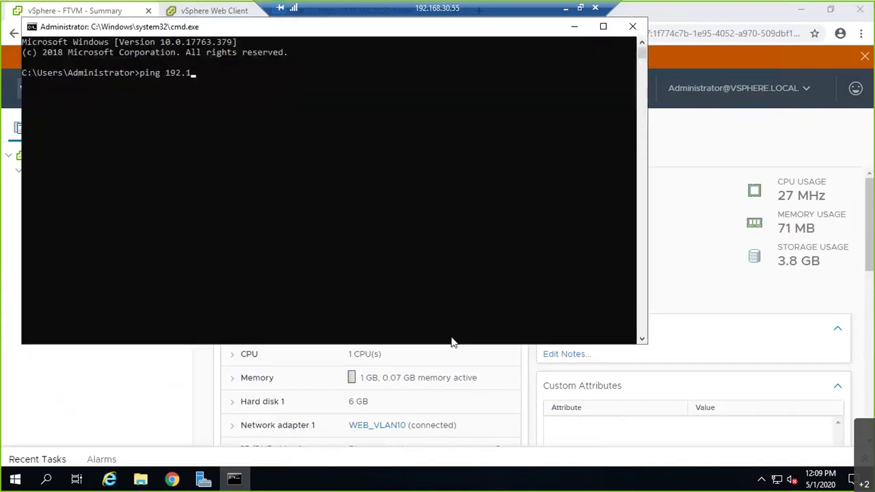
pyautogui.write('68.10.2 -t')
pyautogui.press('Return')
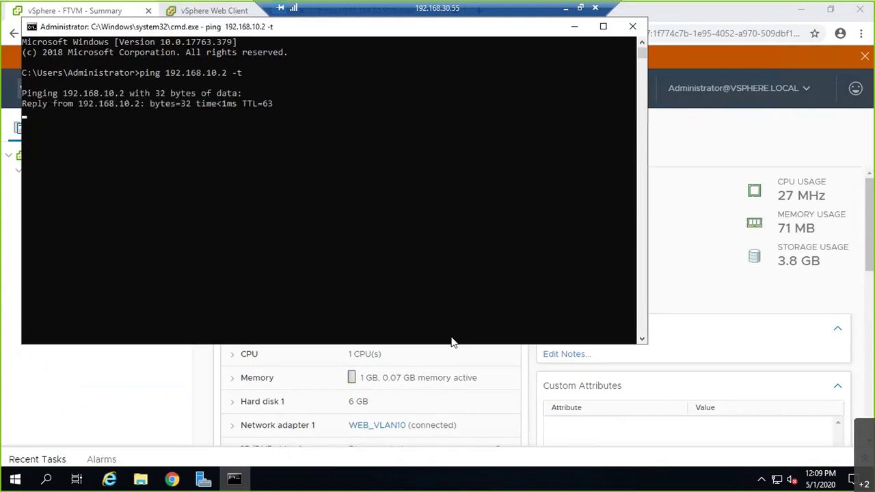
pyautogui.click(451, 347)
pyautogui.moveTo(443, 244); pyautogui.dragTo(394, 244)
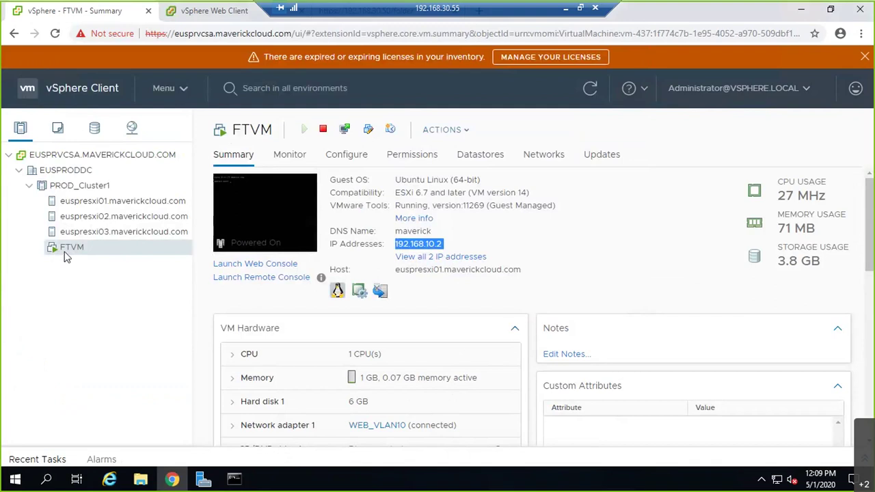
# Launch FTVM's console in VMware Remote Console (VMRC), allowing the browser to open it.
pyautogui.click(300, 212)
pyautogui.click(362, 257)
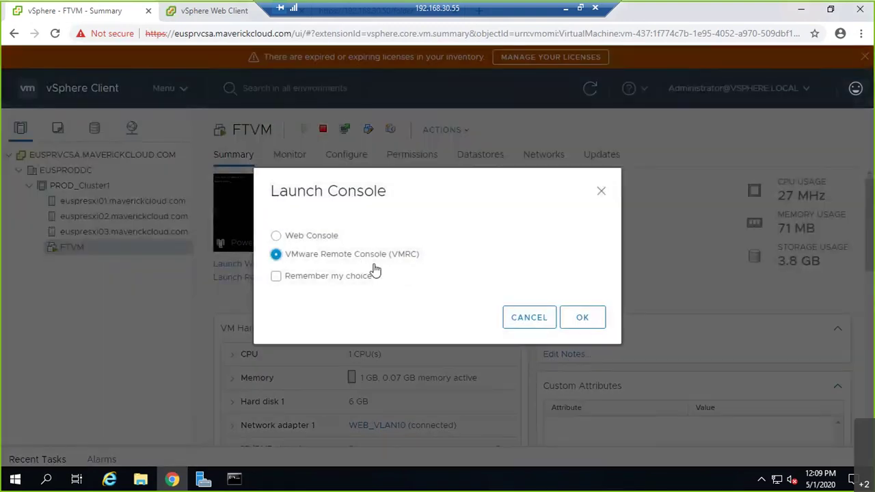
pyautogui.click(539, 329)
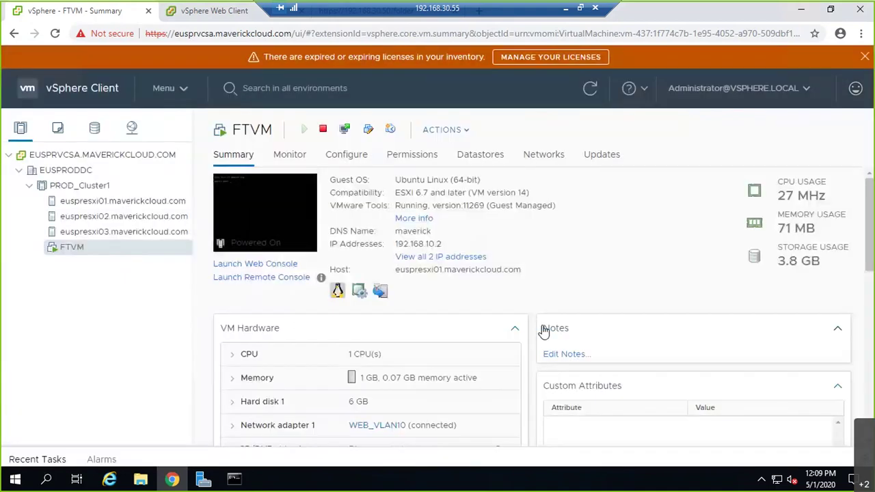
pyautogui.click(264, 244)
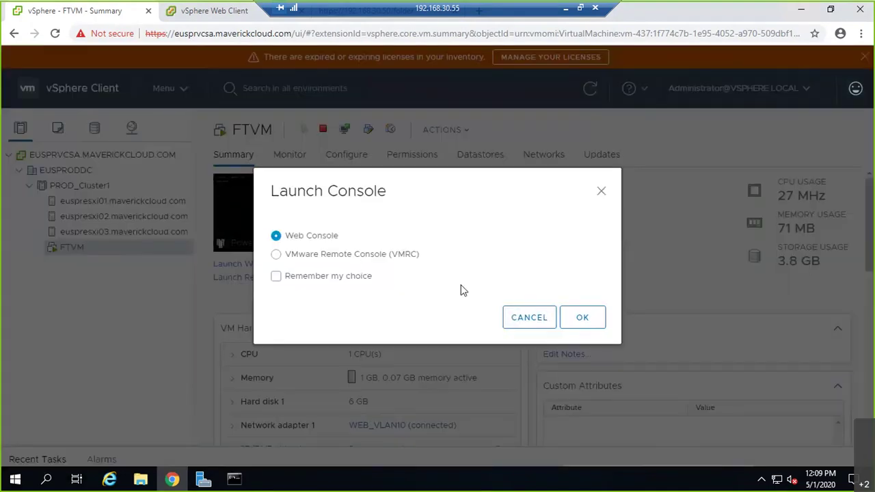
pyautogui.click(273, 255)
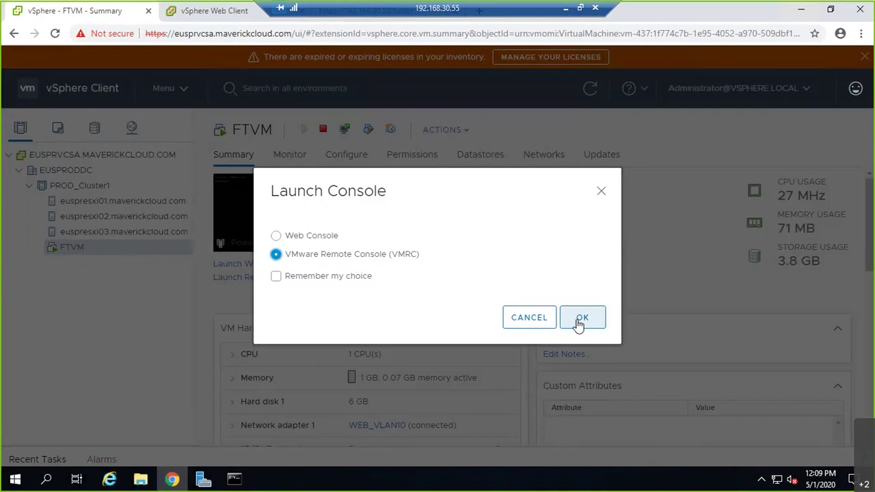
pyautogui.click(579, 324)
pyautogui.click(464, 110)
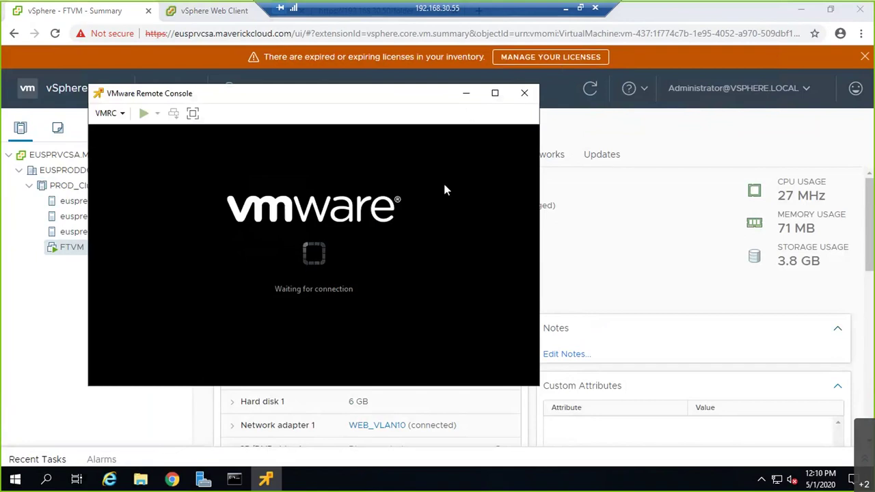
# Log in to FTVM's Ubuntu console with the user name.
pyautogui.press('Return')
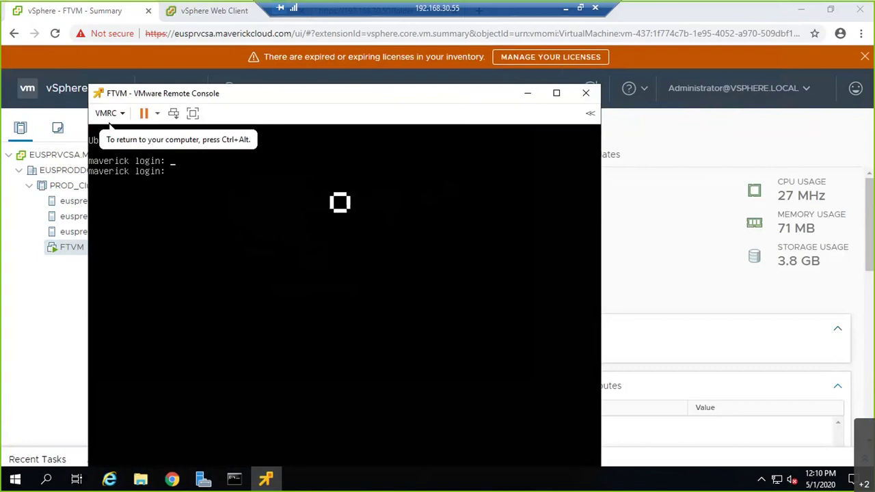
pyautogui.write('sree')
pyautogui.press('Return')
pyautogui.press('Return')
# Ping google.com, stop it with Ctrl+C, and close the VMware Remote Console window.
pyautogui.write('p')
pyautogui.write('ing goole.')
pyautogui.press('BackSpace')
pyautogui.press('BackSpace')
pyautogui.write('gle.com')
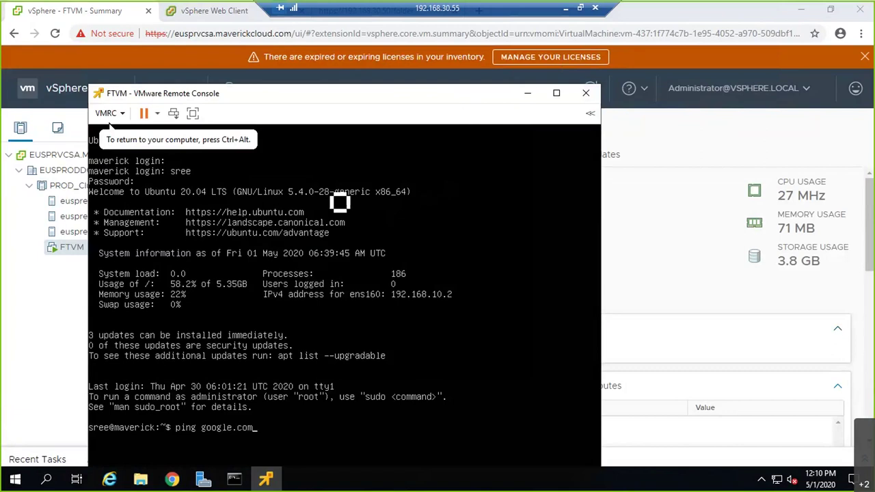
pyautogui.press('Return')
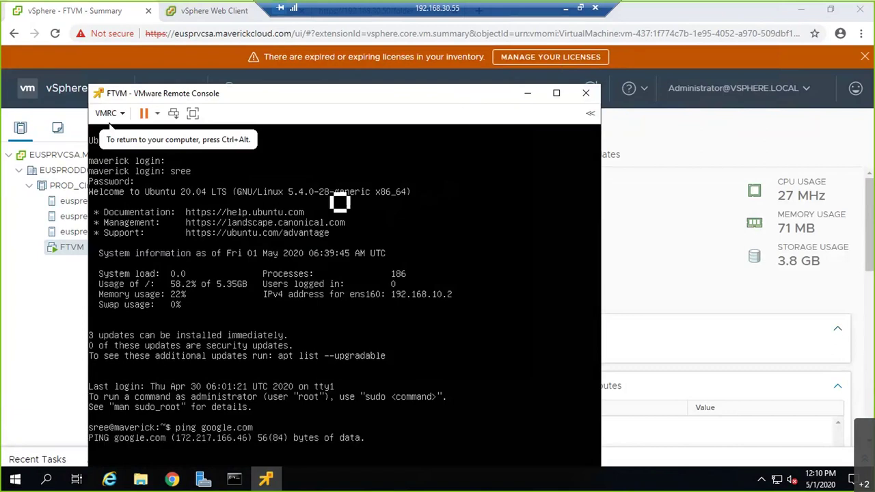
pyautogui.hotkey('ctrl', 'c')
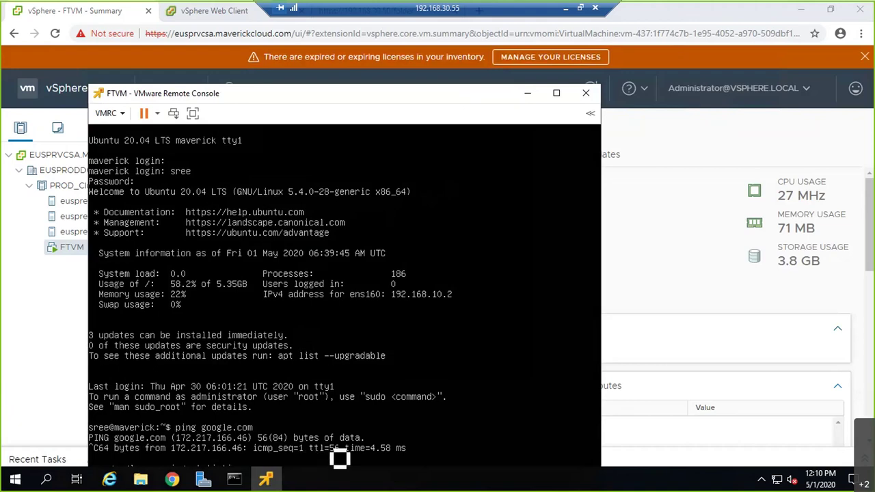
pyautogui.click(585, 94)
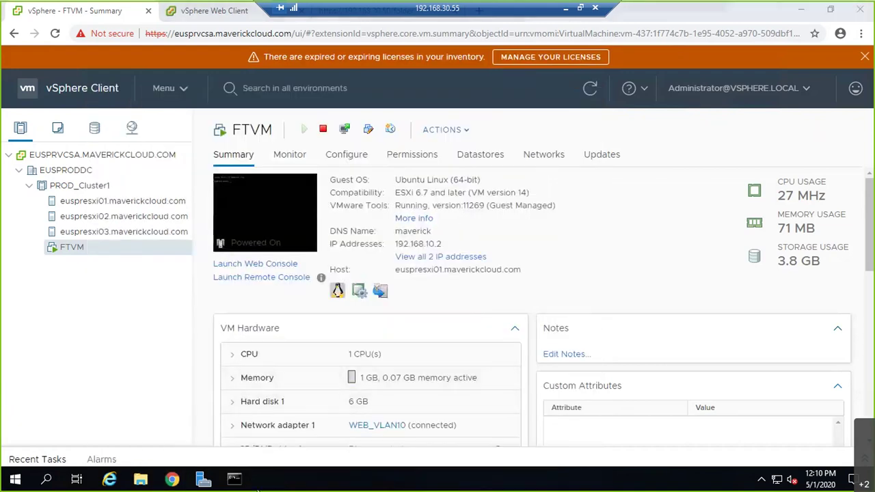
# Check the running ping, cancel a Fault Tolerance start, and expand FTVM's 6 GB Hard disk 1 on LUN10.
pyautogui.click(239, 480)
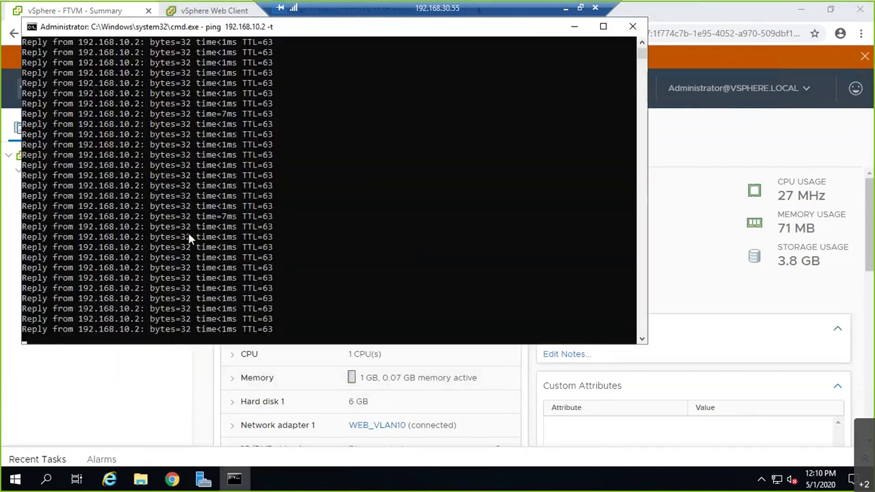
pyautogui.hotkey('alt', 'Tab')
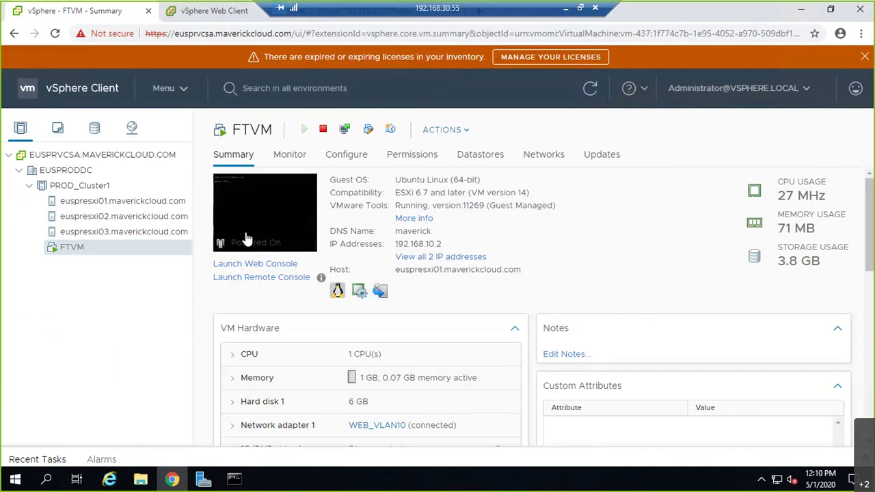
pyautogui.rightClick(79, 250)
pyautogui.moveTo(117, 206)
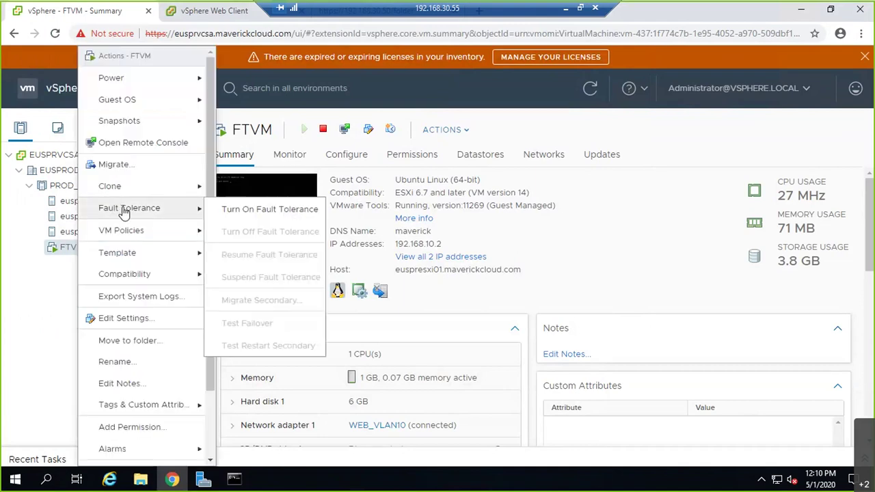
pyautogui.click(238, 209)
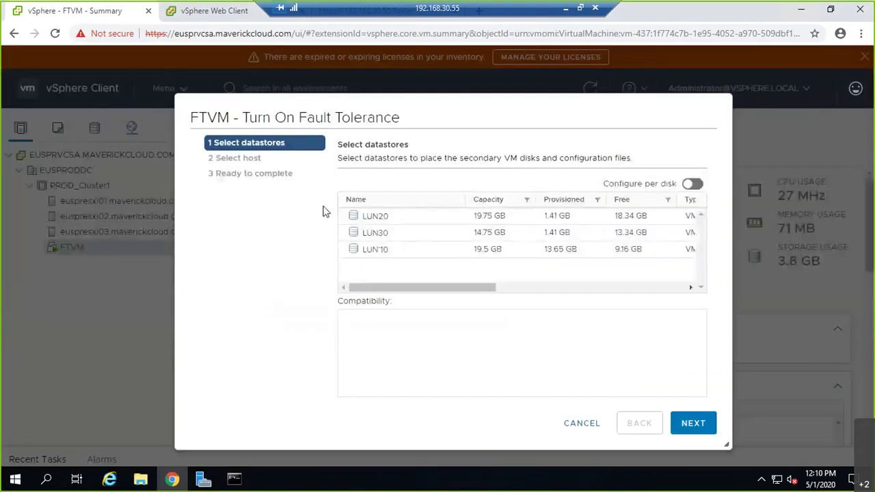
pyautogui.click(582, 424)
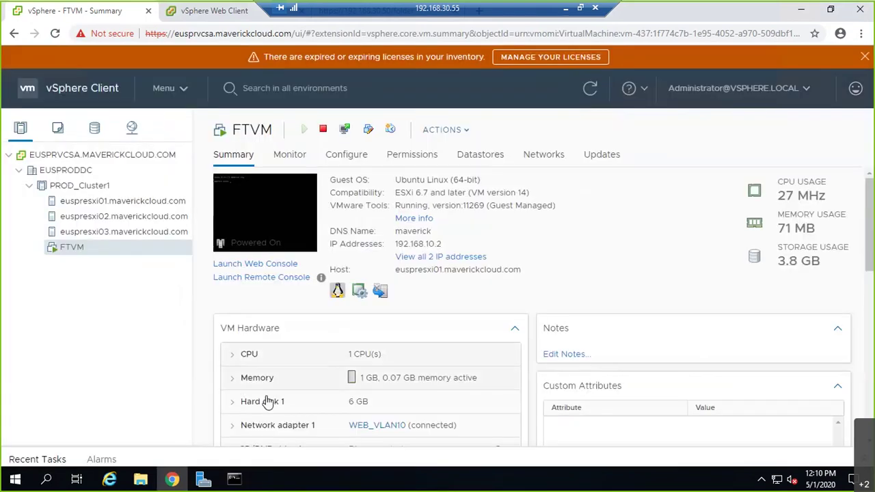
pyautogui.scroll(-3, 259, 399)
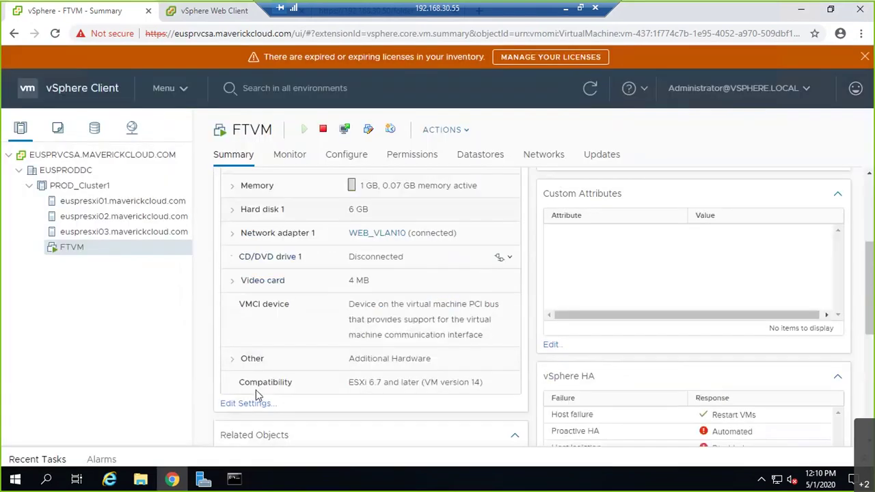
pyautogui.click(233, 209)
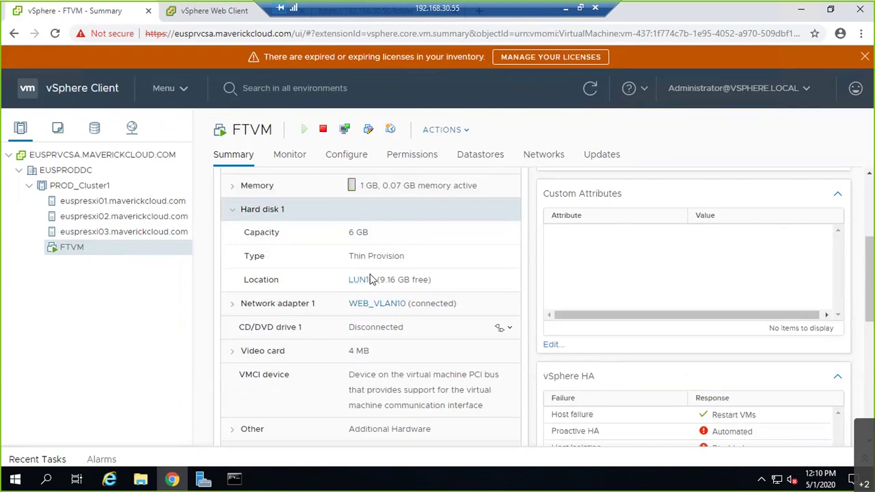
# Start Turn On Fault Tolerance for FTVM and choose LUN20 for the secondary VM's files.
pyautogui.rightClick(79, 252)
pyautogui.moveTo(136, 209)
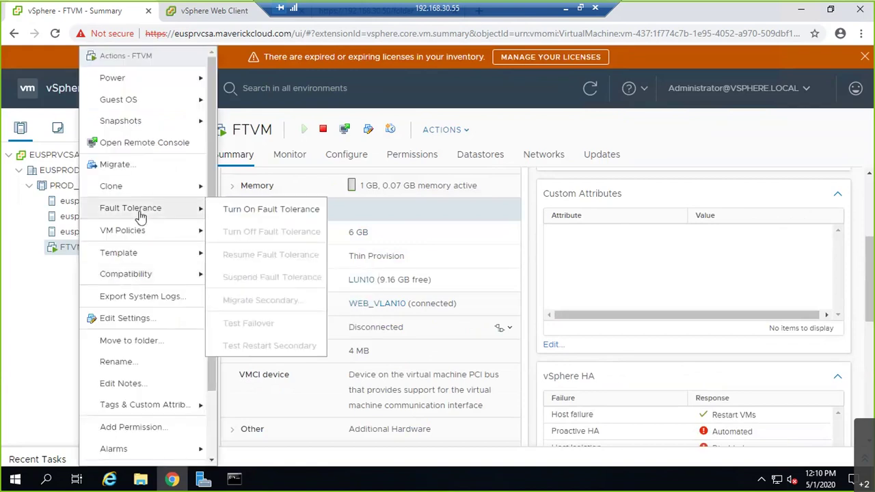
pyautogui.click(299, 210)
pyautogui.click(400, 249)
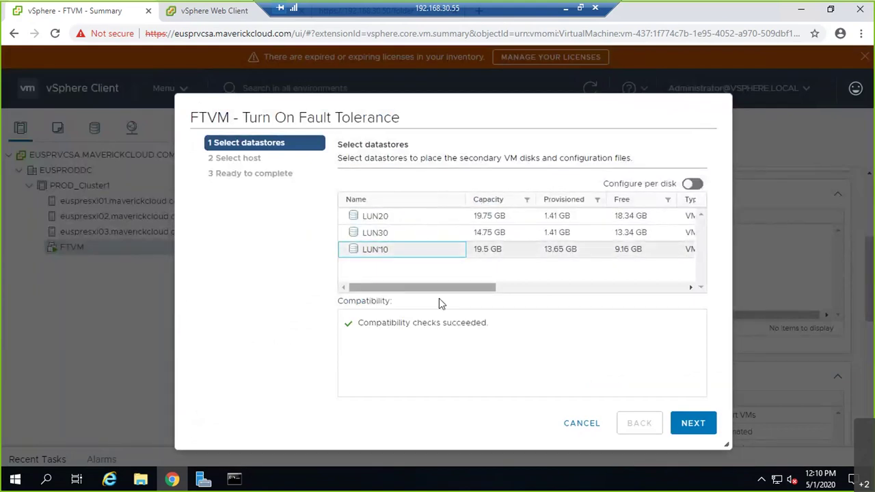
pyautogui.click(398, 234)
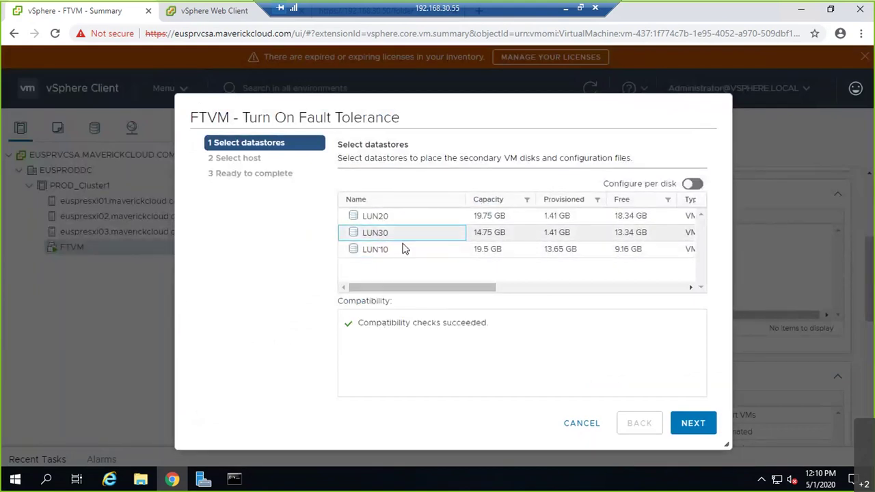
pyautogui.click(416, 217)
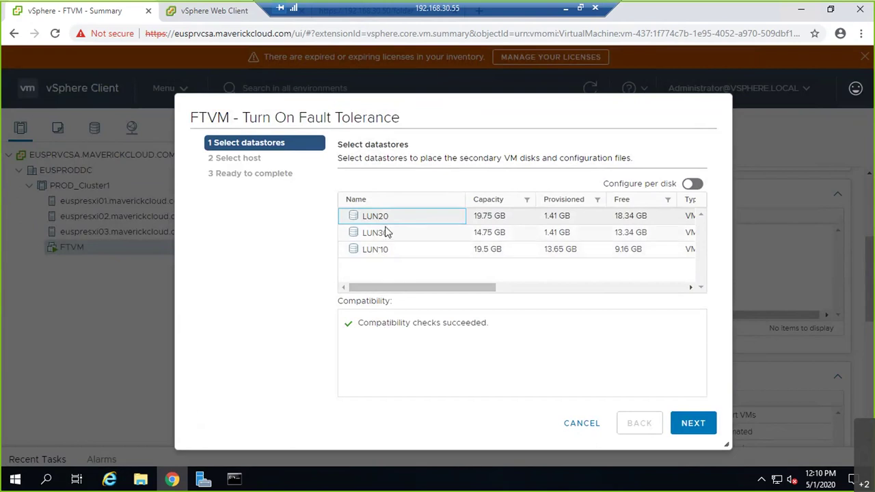
pyautogui.click(688, 431)
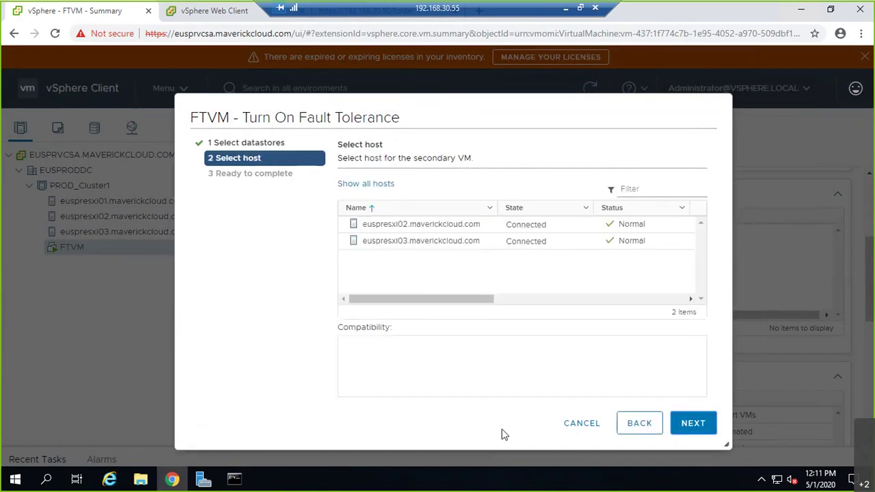
# Place the secondary on euspresxi02.maverickcloud.com, finish, and view Recent Tasks.
pyautogui.click(432, 231)
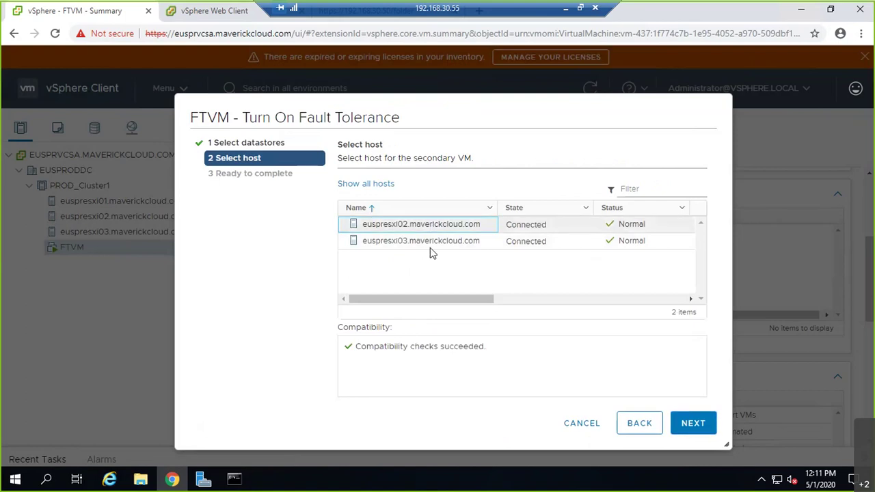
pyautogui.click(679, 422)
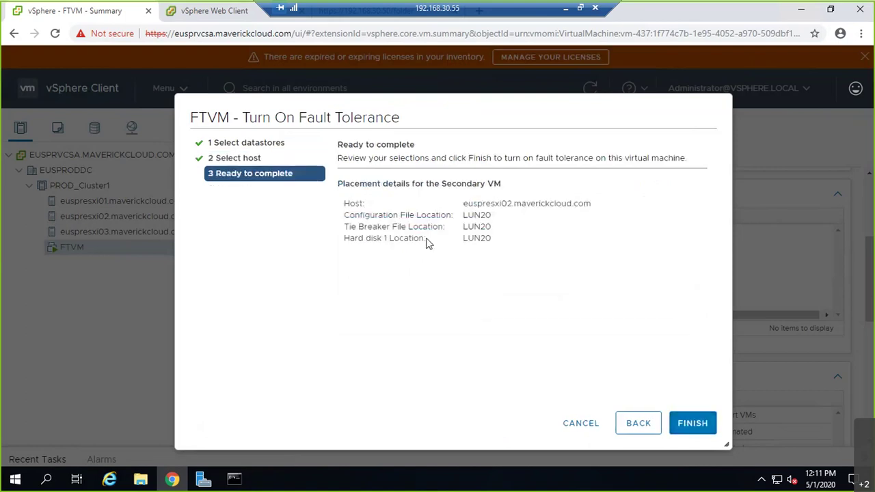
pyautogui.click(689, 421)
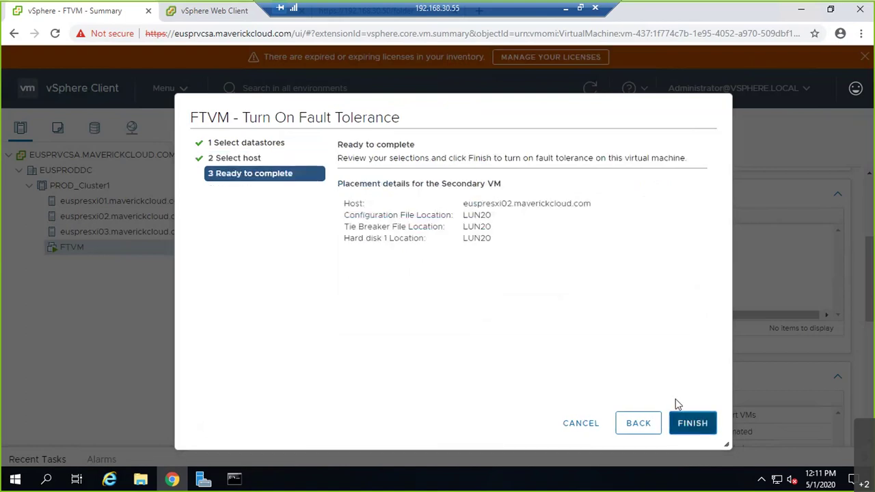
pyautogui.click(20, 459)
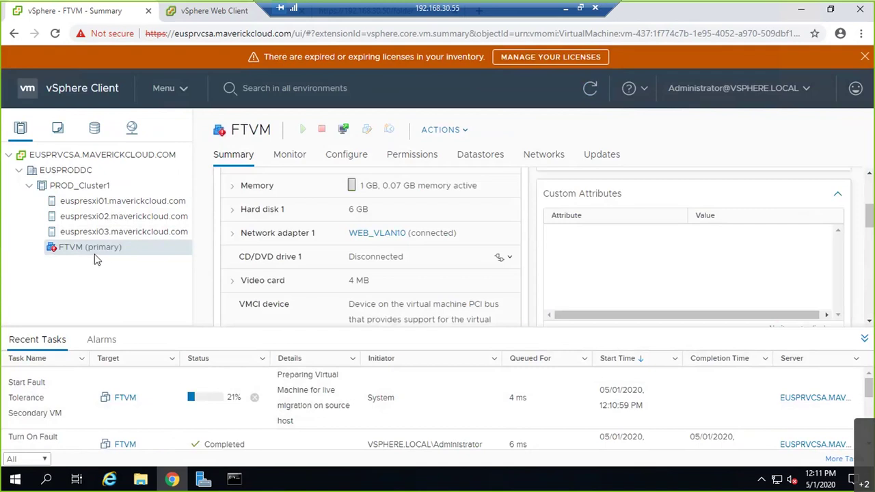
pyautogui.click(232, 485)
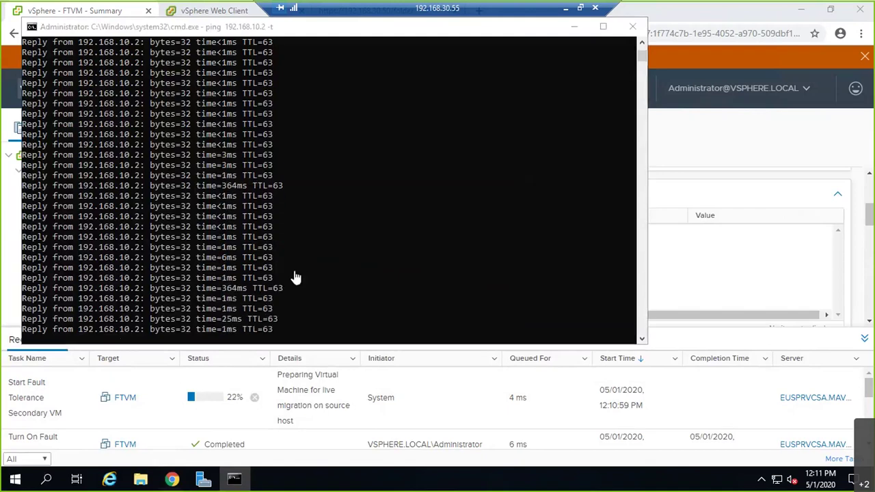
pyautogui.hotkey('alt', 'Tab')
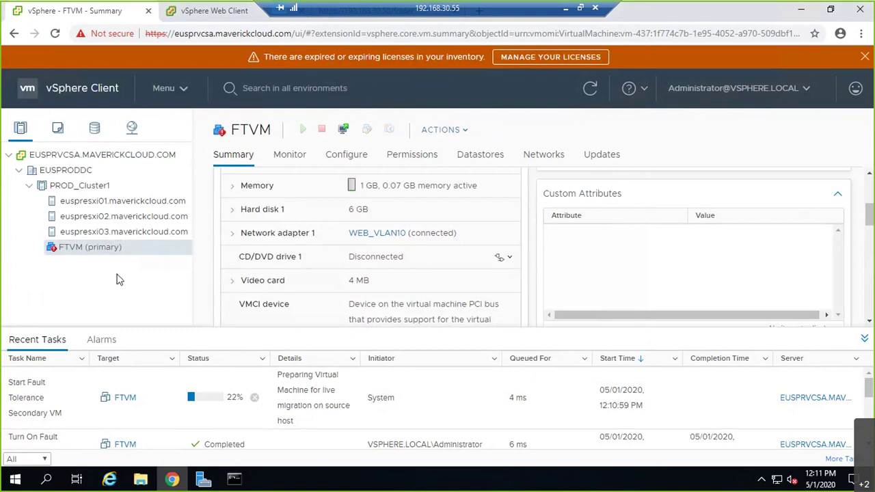
# Confirm FTVM's primary and secondary copies in PROD_Cluster1, then list its six datastores.
pyautogui.click(84, 186)
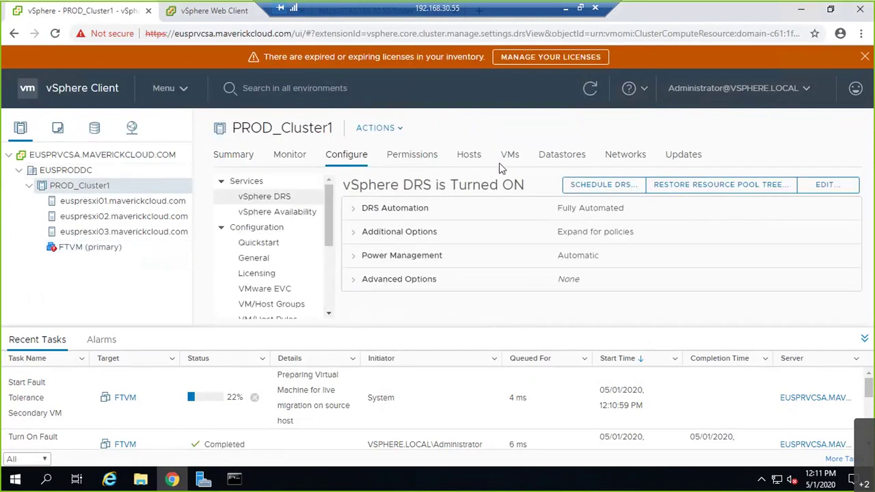
pyautogui.click(508, 159)
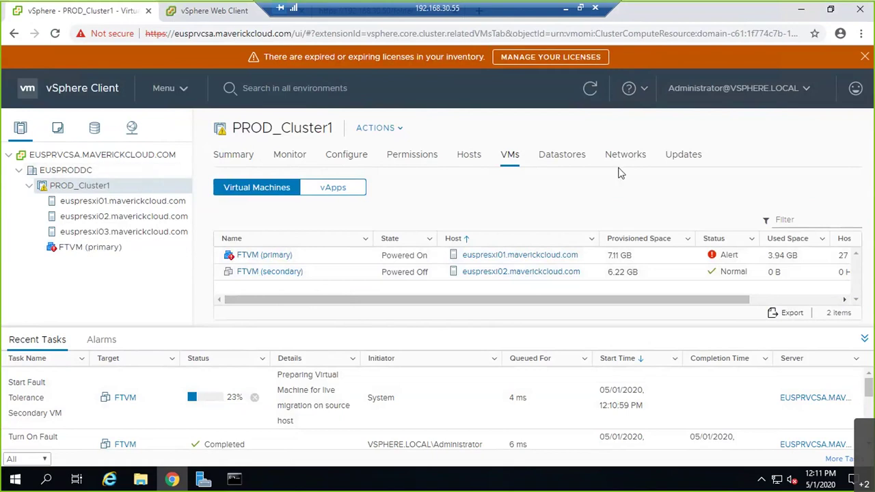
pyautogui.click(570, 156)
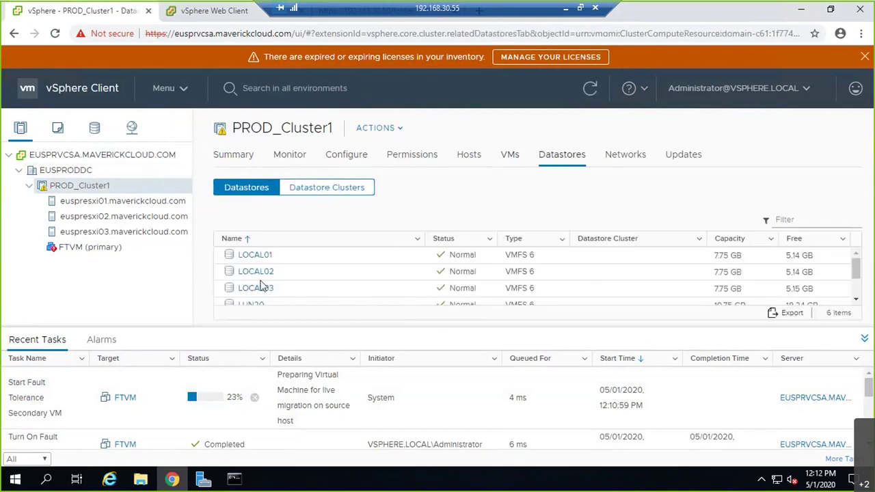
pyautogui.click(94, 128)
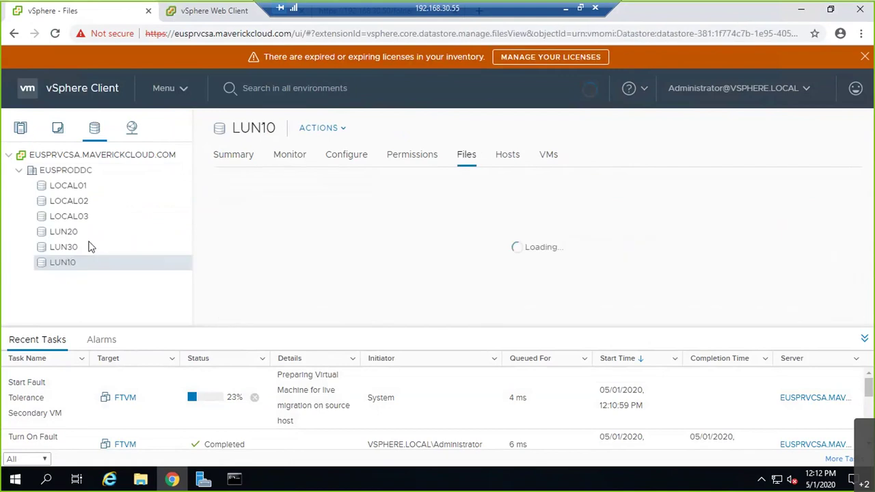
pyautogui.click(67, 231)
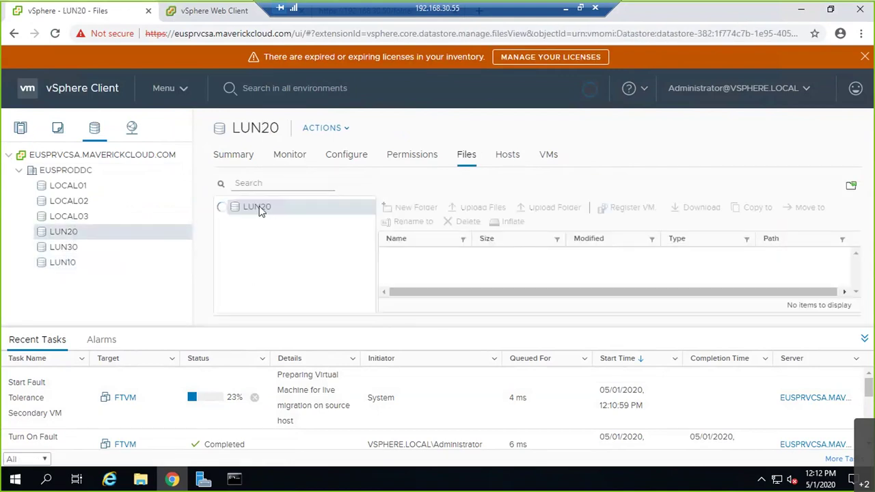
pyautogui.click(265, 270)
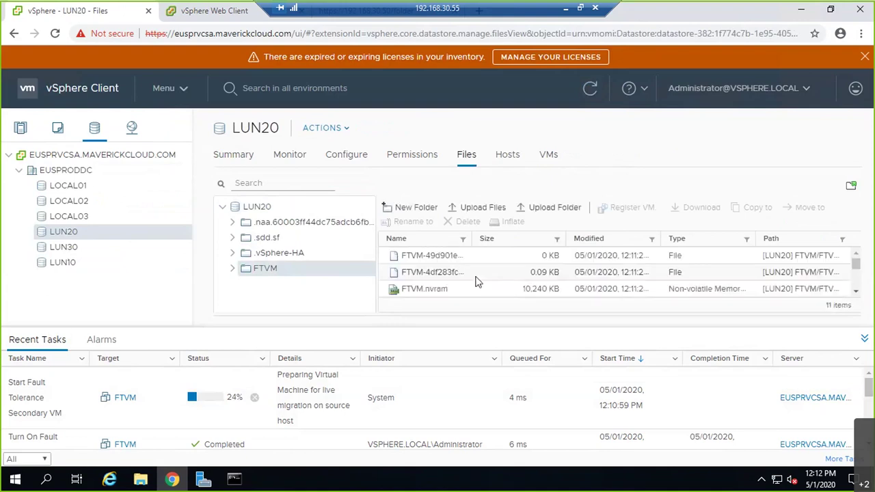
pyautogui.scroll(-3, 486, 280)
pyautogui.scroll(3, 488, 280)
pyautogui.click(63, 263)
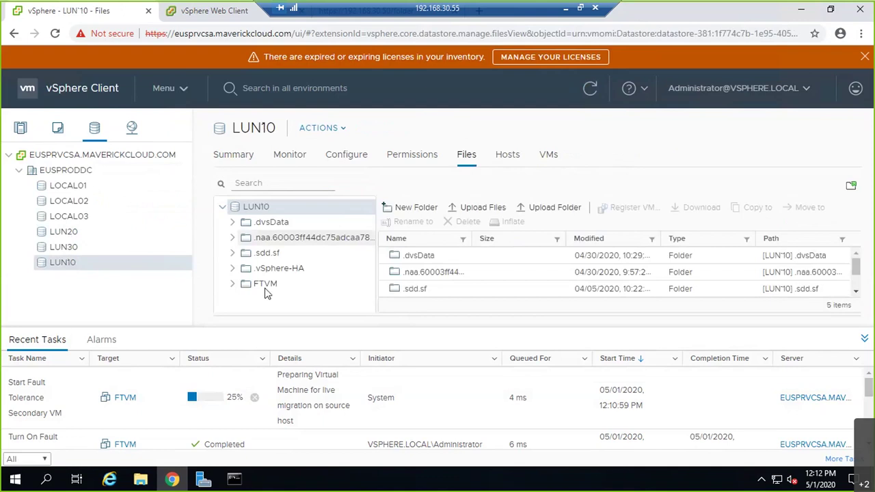
pyautogui.click(265, 285)
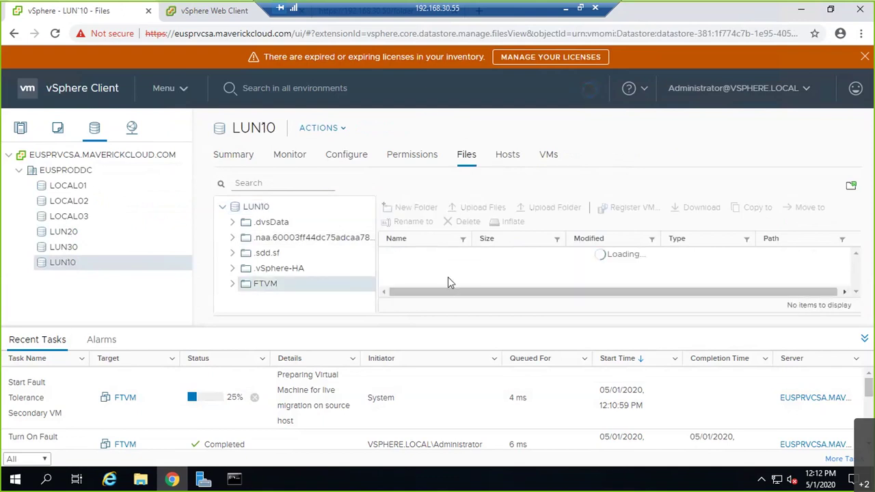
pyautogui.click(51, 170)
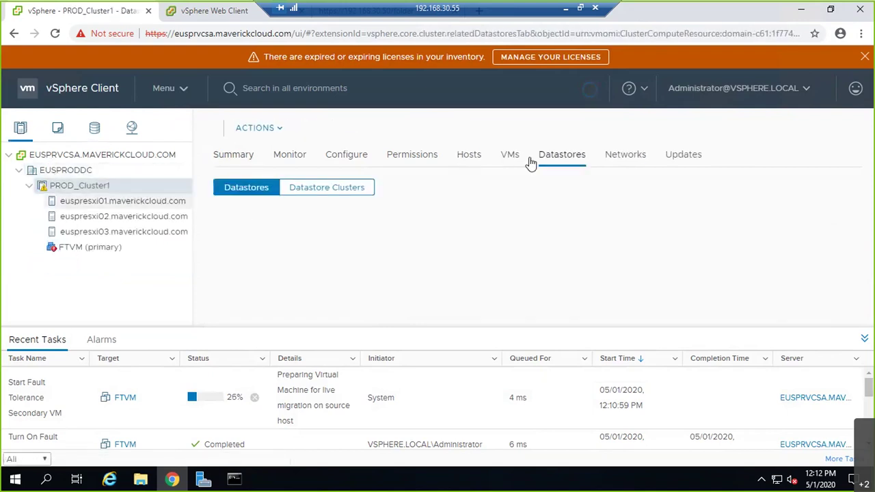
# List PROD_Cluster1's VMs and scroll across to check FTVM (secondary), powered off on euspresxi02.
pyautogui.click(472, 158)
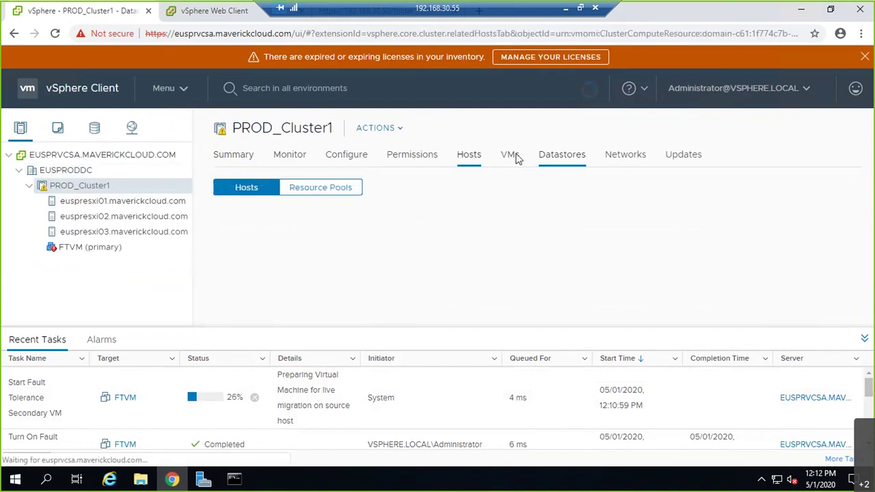
pyautogui.click(513, 157)
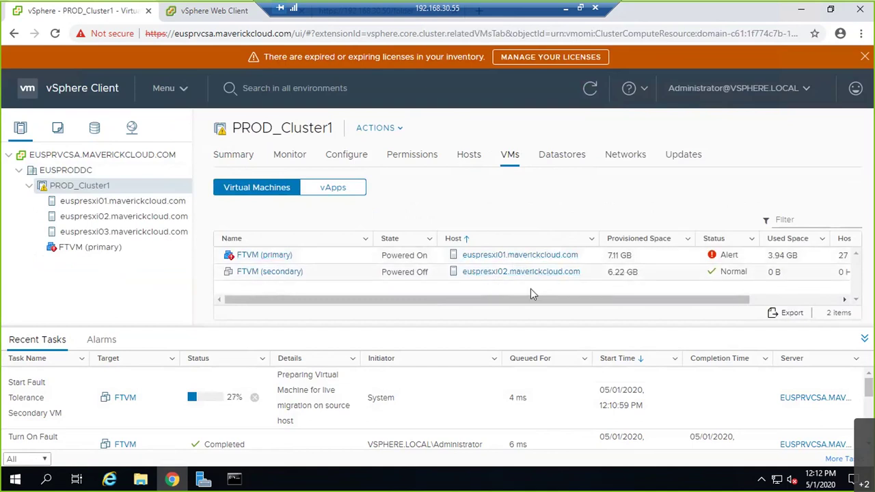
pyautogui.moveTo(523, 301); pyautogui.dragTo(625, 300)
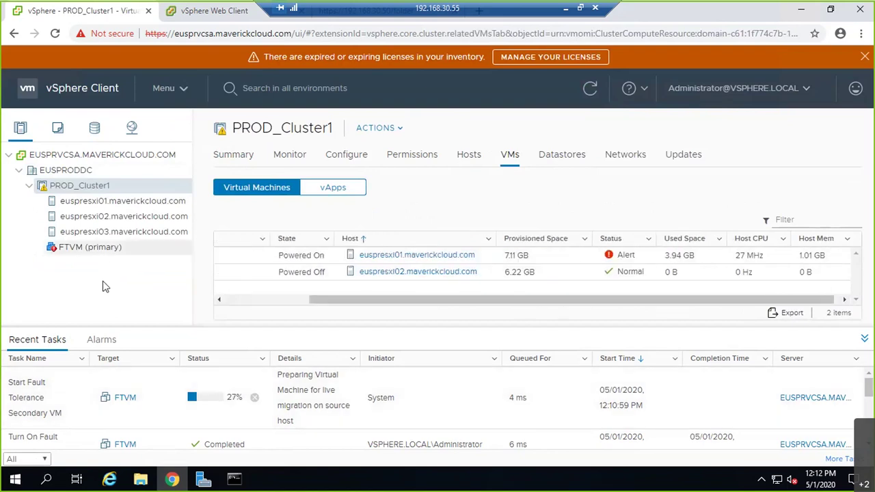
pyautogui.moveTo(512, 300); pyautogui.dragTo(295, 294)
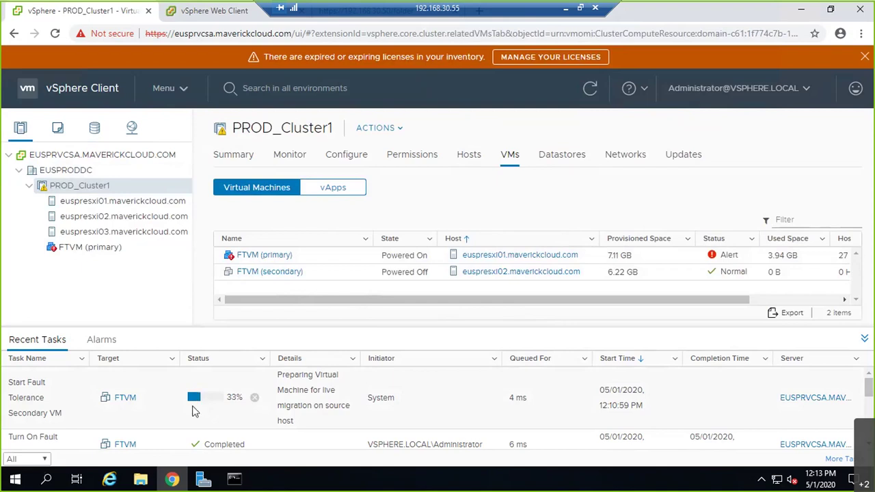
# View host euspresxi01, check the ping window, then list the VMs on euspresxi02.
pyautogui.click(113, 204)
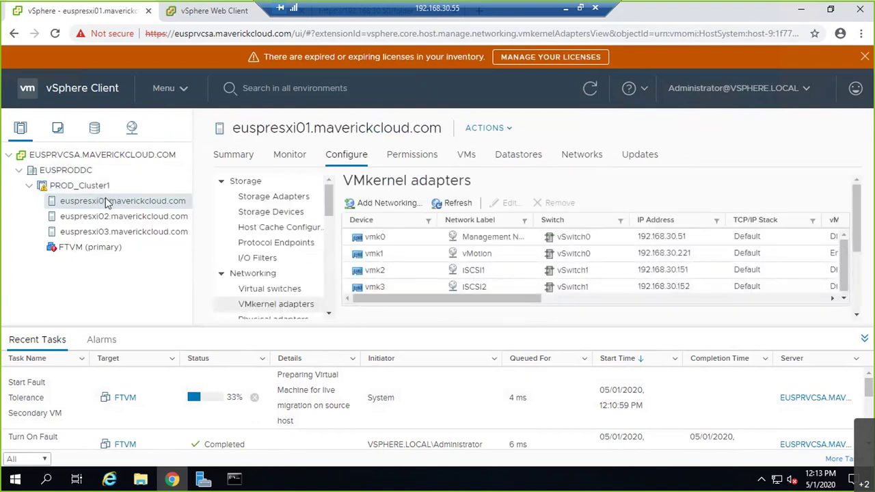
pyautogui.click(233, 481)
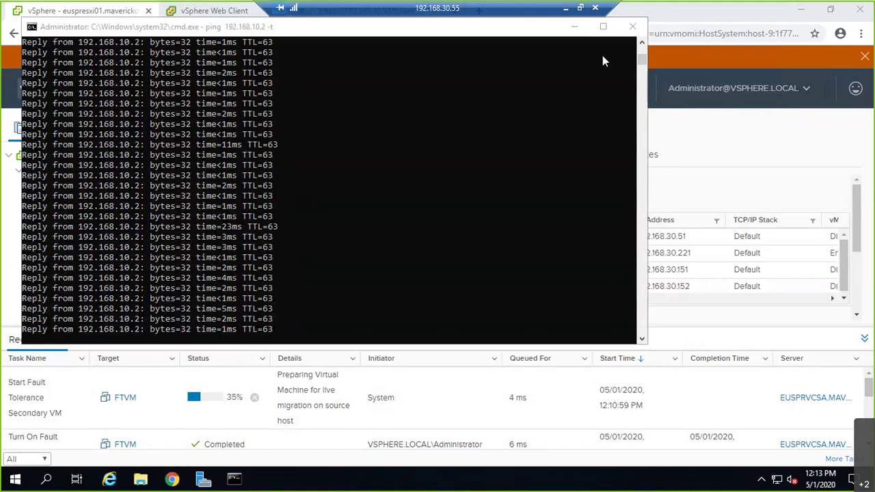
pyautogui.click(574, 30)
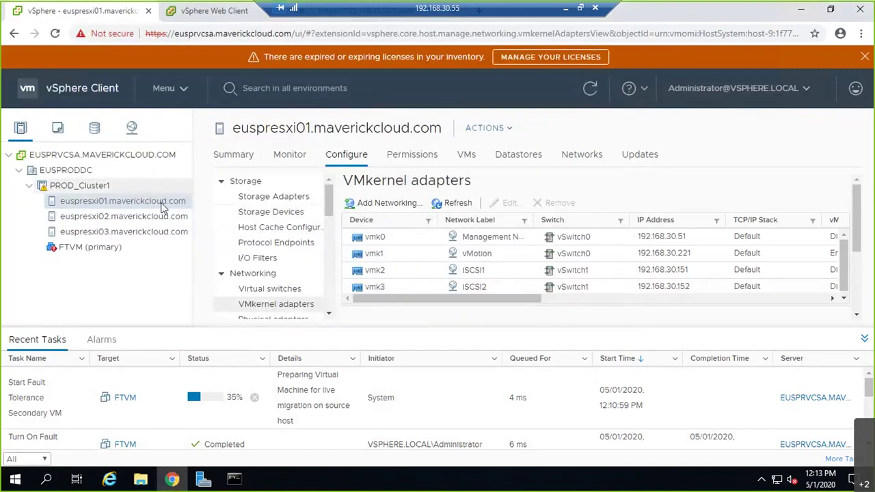
pyautogui.click(130, 216)
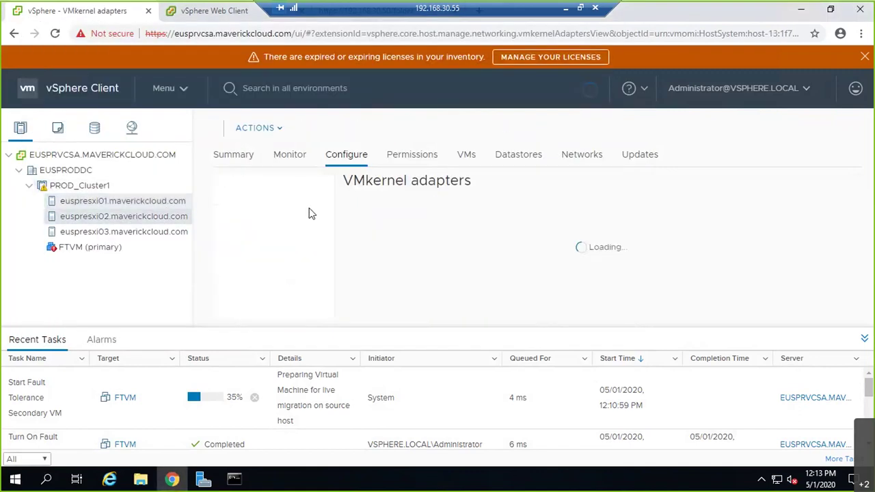
pyautogui.click(469, 155)
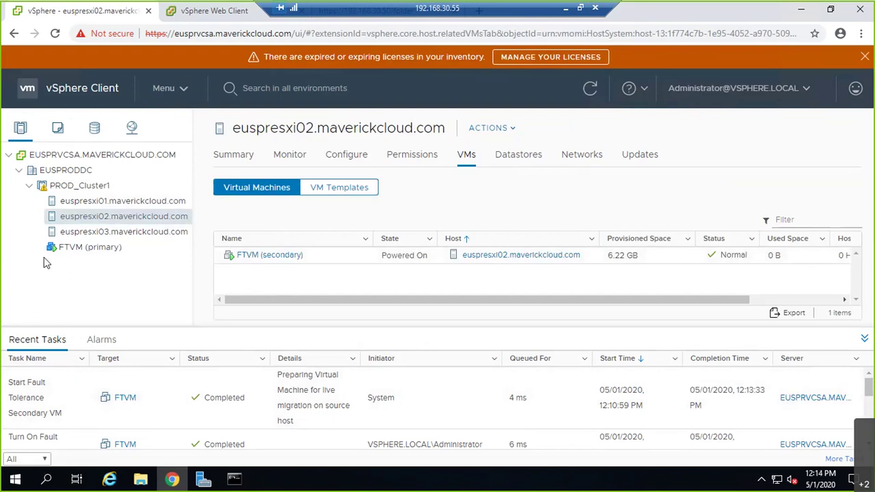
# Show PROD_Cluster1's VM list and scroll through it to see both FTVM copies powered on.
pyautogui.click(65, 187)
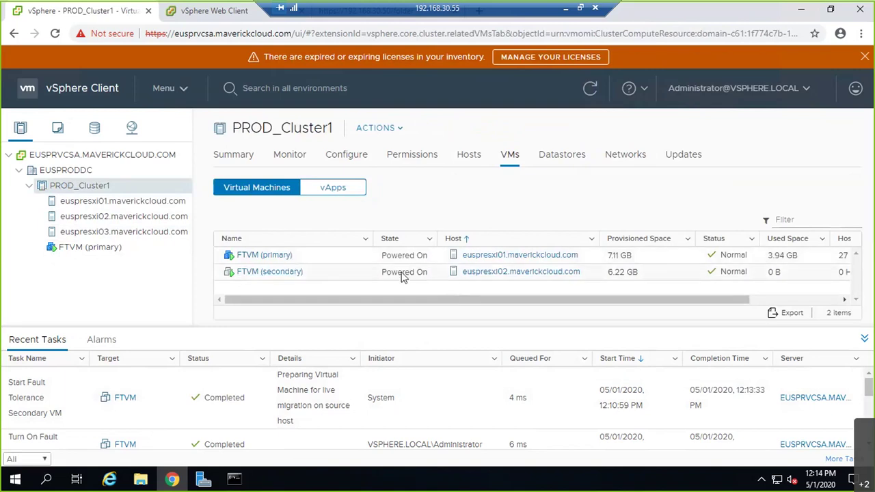
pyautogui.moveTo(424, 301); pyautogui.dragTo(738, 273)
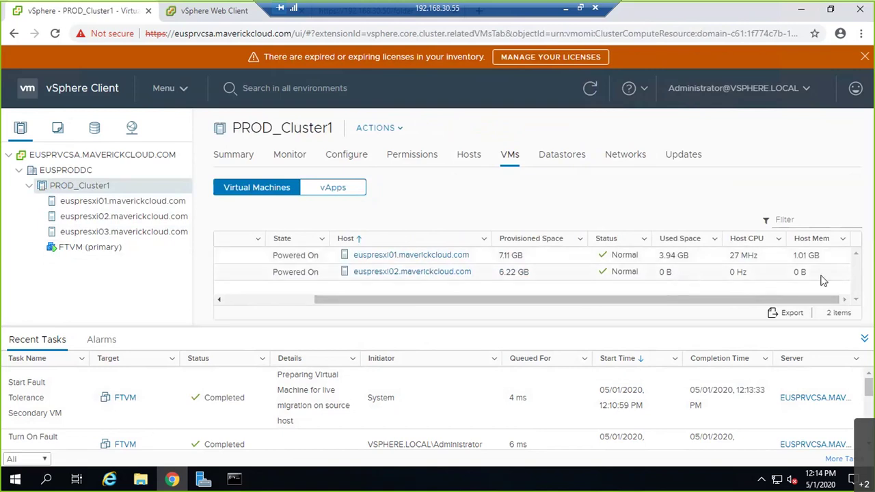
pyautogui.moveTo(734, 302); pyautogui.dragTo(371, 307)
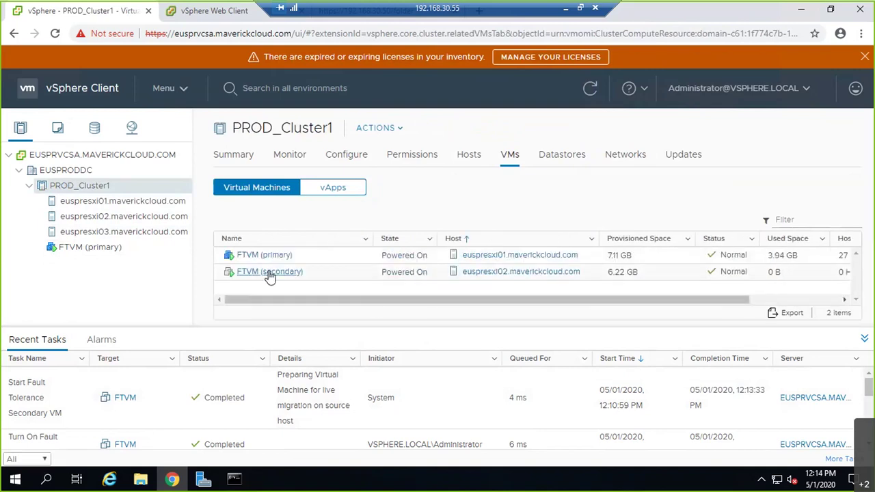
pyautogui.moveTo(533, 303); pyautogui.dragTo(371, 302)
# Check the ping window, then view euspresxi01's Actions menu and dismiss it.
pyautogui.click(240, 477)
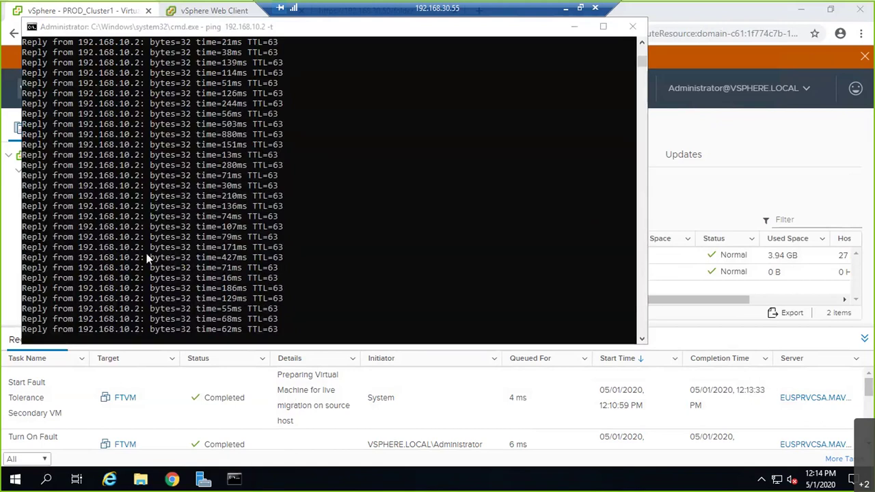
pyautogui.click(575, 30)
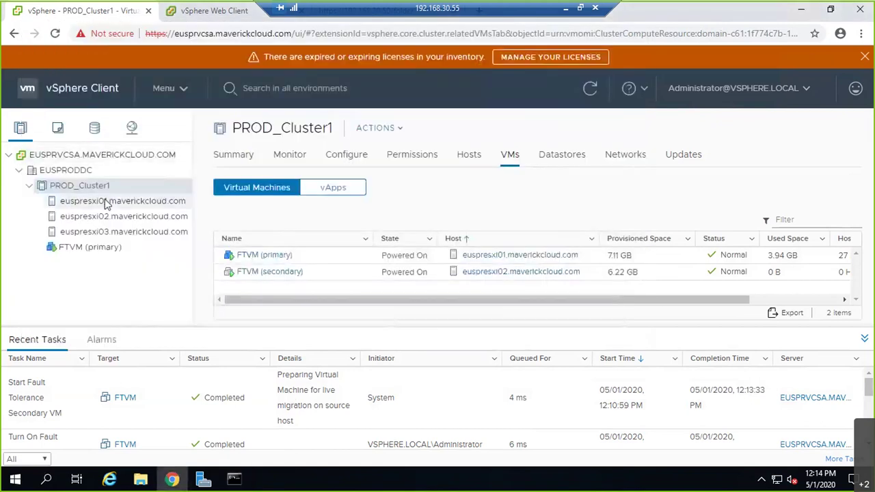
pyautogui.rightClick(104, 201)
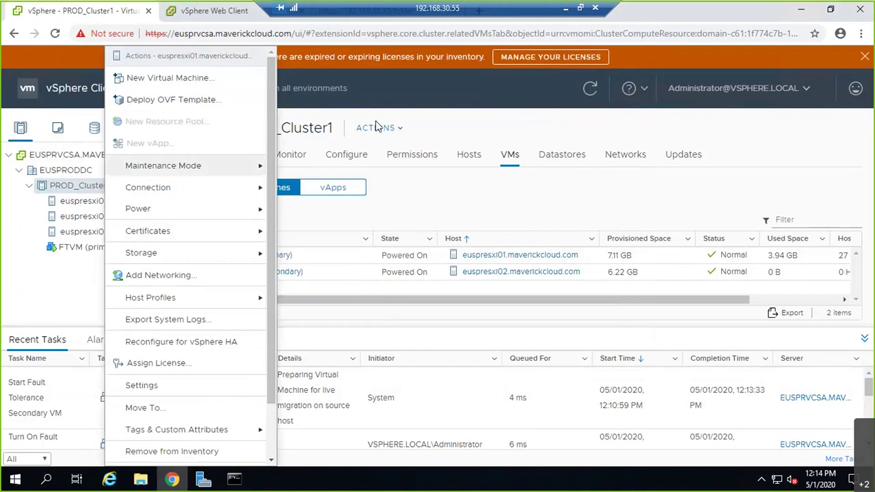
pyautogui.press('Escape')
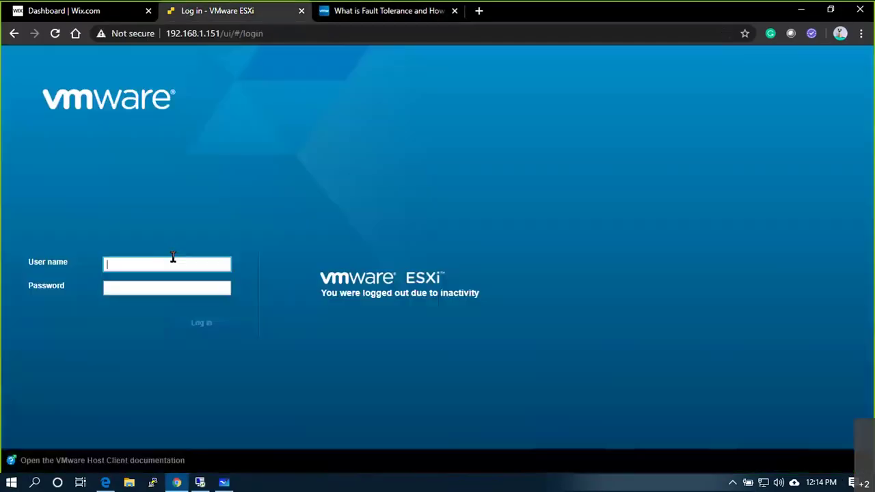
# Log in to the ESXi Host Client as root with the account password.
pyautogui.write('r')
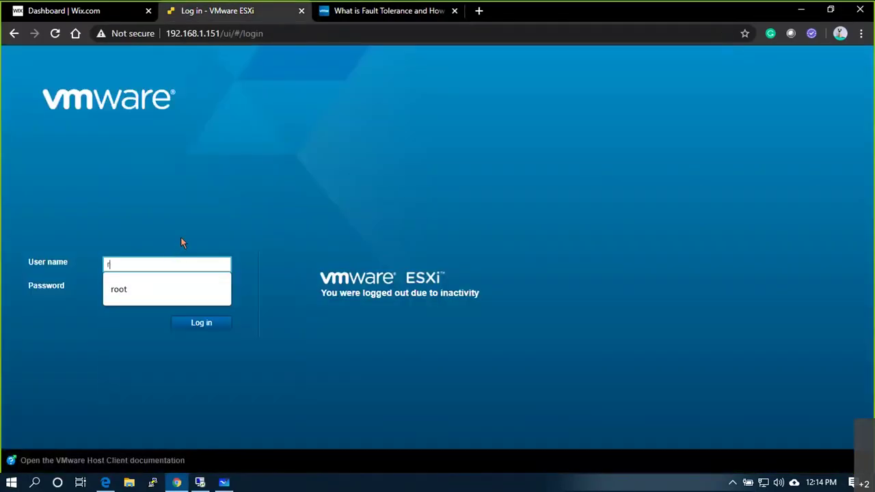
pyautogui.write('oot')
pyautogui.press('Tab')
pyautogui.write('***********')
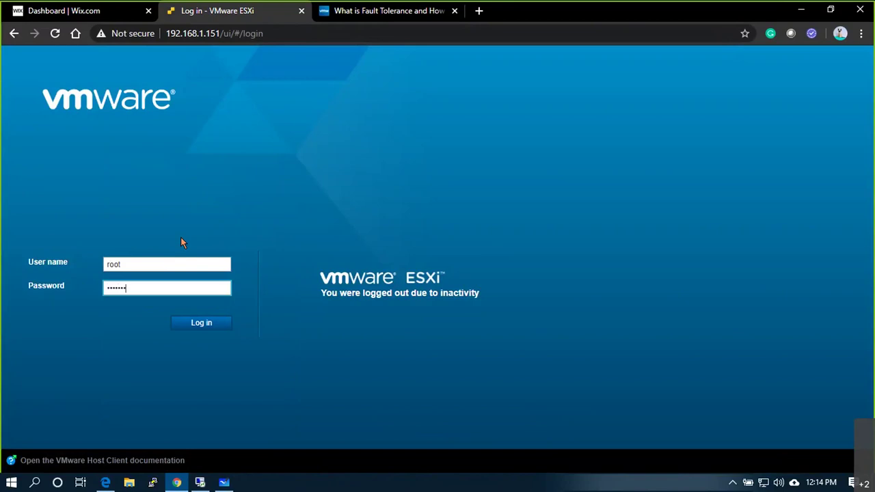
pyautogui.press('Return')
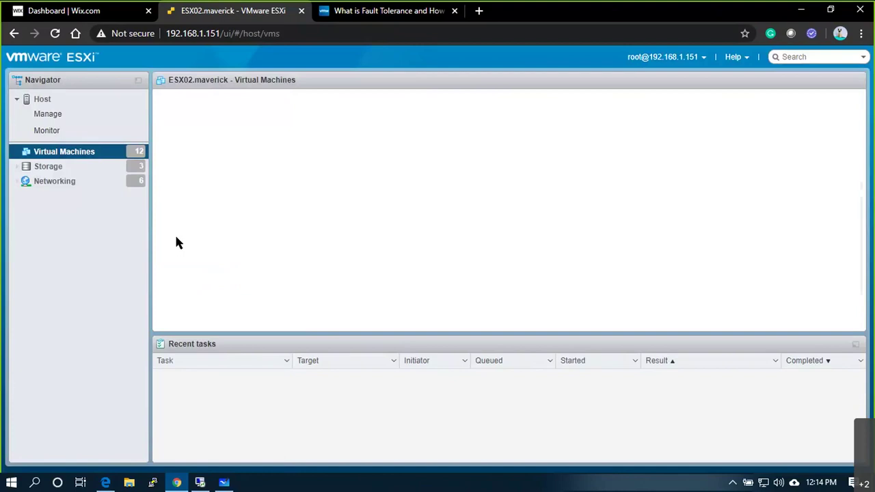
# Power off the EUSPRESXI01.MAVERICKCLOUD.COM VM, confirm, and return to the ping window.
pyautogui.click(174, 152)
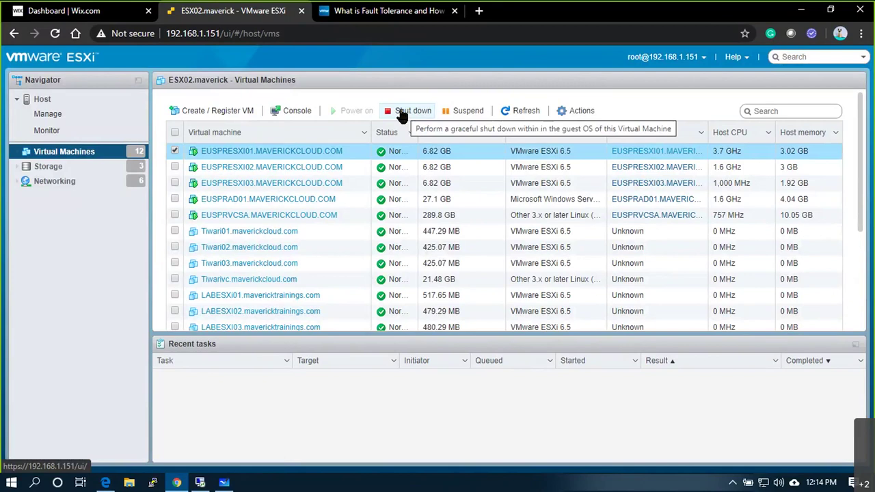
pyautogui.click(571, 113)
pyautogui.moveTo(567, 142)
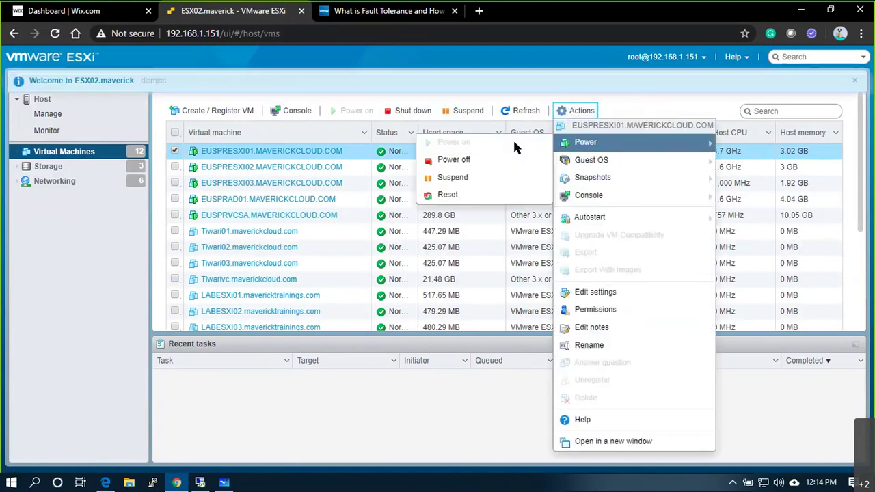
pyautogui.click(461, 162)
pyautogui.click(532, 305)
pyautogui.click(198, 480)
pyautogui.click(234, 479)
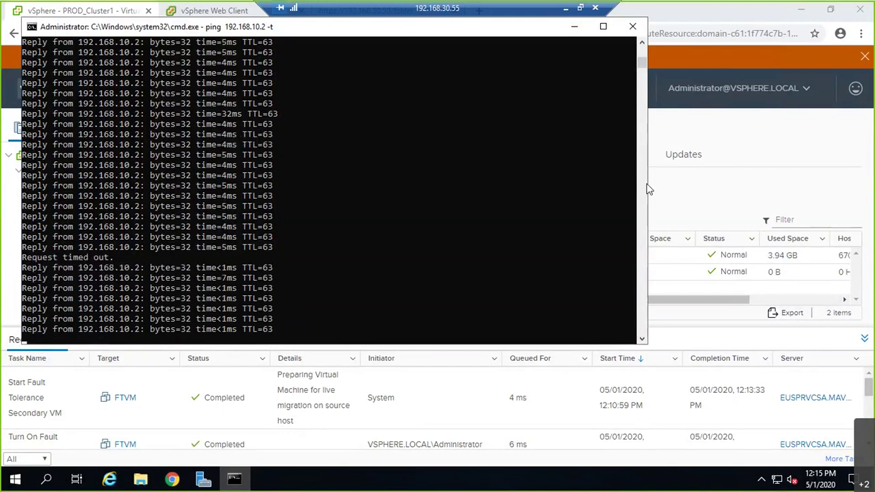
# Review FTVM's failover in the vSphere VM list and check the ping window.
pyautogui.click(747, 187)
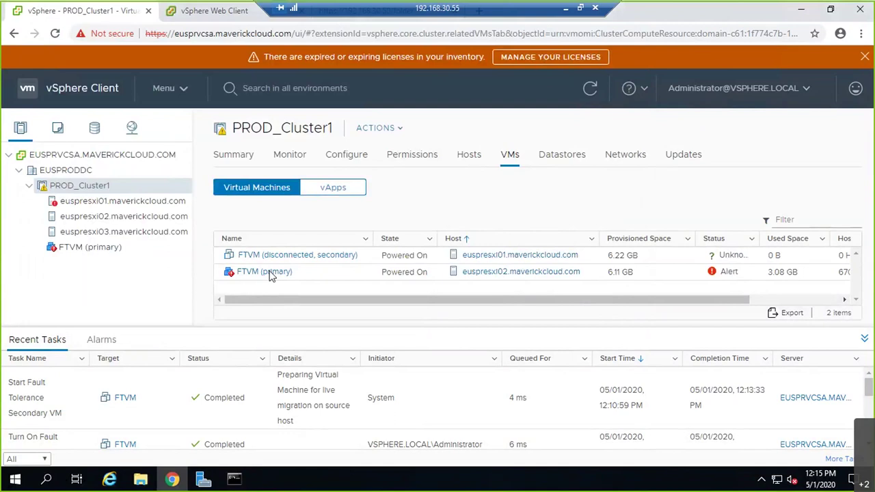
pyautogui.click(232, 481)
pyautogui.click(232, 481)
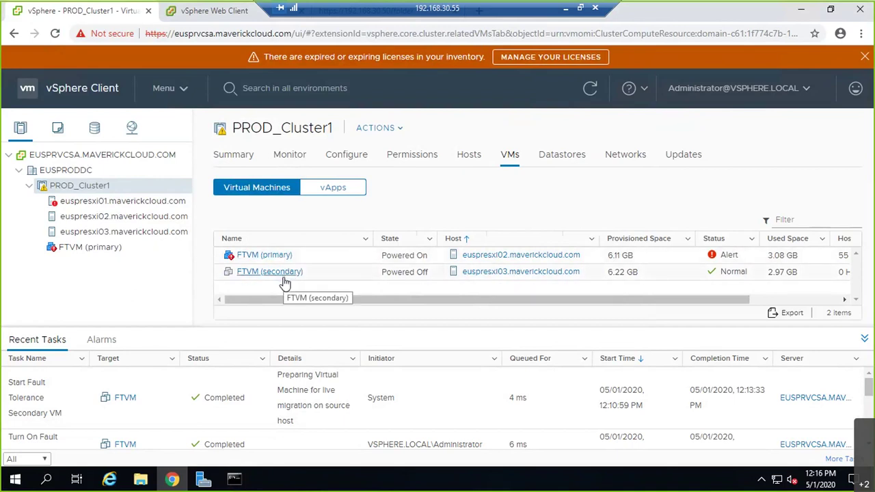
# Return to Whiteboard and mark the first host box with a circled 1.
pyautogui.click(566, 10)
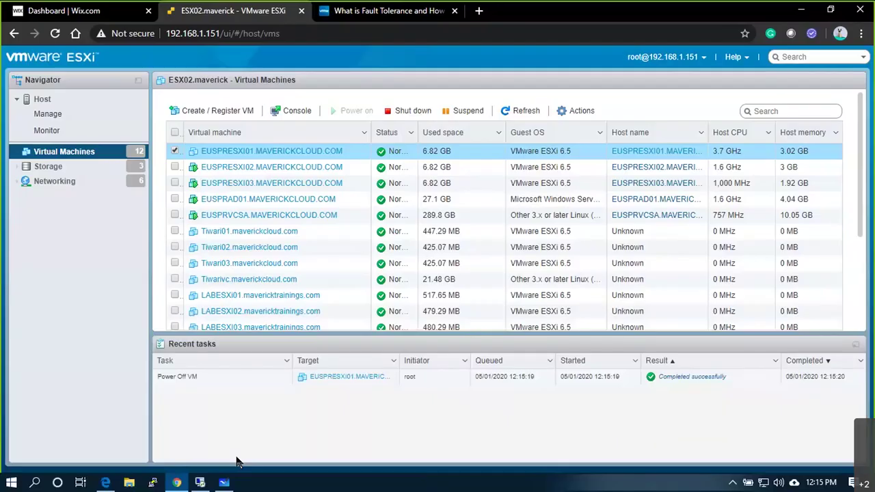
pyautogui.click(224, 482)
pyautogui.moveTo(287, 228)
pyautogui.mouseDown()
pyautogui.moveTo(280, 272)
pyautogui.moveTo(288, 287)
pyautogui.moveTo(299, 274)
pyautogui.mouseUp()
# Number the remaining host boxes 2 and 3, label host 1 P and box 2 S.
pyautogui.moveTo(418, 283)
pyautogui.mouseDown()
pyautogui.moveTo(433, 289)
pyautogui.moveTo(422, 278)
pyautogui.mouseUp()
pyautogui.moveTo(504, 279)
pyautogui.mouseDown()
pyautogui.moveTo(511, 285)
pyautogui.moveTo(505, 295)
pyautogui.moveTo(506, 273)
pyautogui.mouseUp()
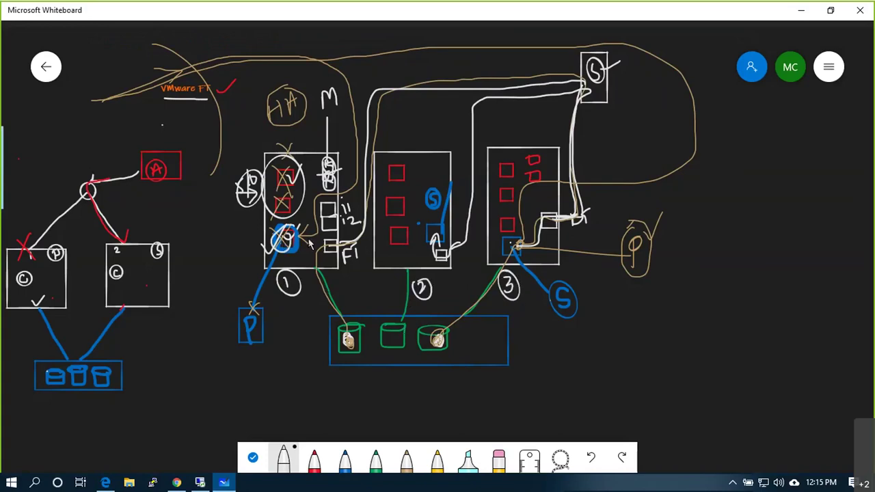
pyautogui.moveTo(301, 254); pyautogui.dragTo(302, 262)
pyautogui.moveTo(425, 251)
pyautogui.mouseDown()
pyautogui.moveTo(415, 263)
pyautogui.moveTo(428, 258)
pyautogui.moveTo(423, 248)
pyautogui.mouseUp()
# Circle the S, cross out host 1's VM, and draw a loop from host 1 under storage.
pyautogui.moveTo(252, 246)
pyautogui.mouseDown()
pyautogui.moveTo(275, 265)
pyautogui.moveTo(250, 267)
pyautogui.mouseUp()
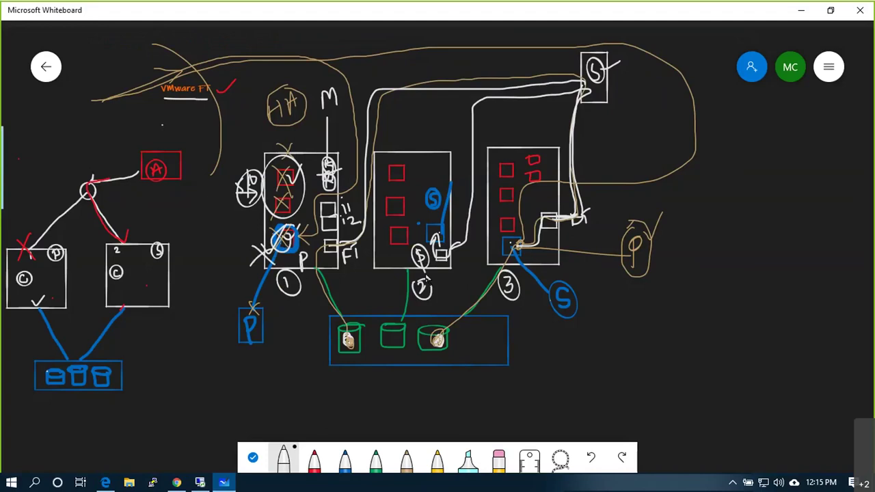
pyautogui.moveTo(420, 247); pyautogui.dragTo(420, 262)
pyautogui.moveTo(277, 249)
pyautogui.mouseDown()
pyautogui.moveTo(273, 328)
pyautogui.moveTo(430, 422)
pyautogui.moveTo(526, 309)
pyautogui.moveTo(522, 251)
pyautogui.moveTo(543, 275)
pyautogui.moveTo(604, 275)
pyautogui.moveTo(586, 268)
pyautogui.mouseUp()
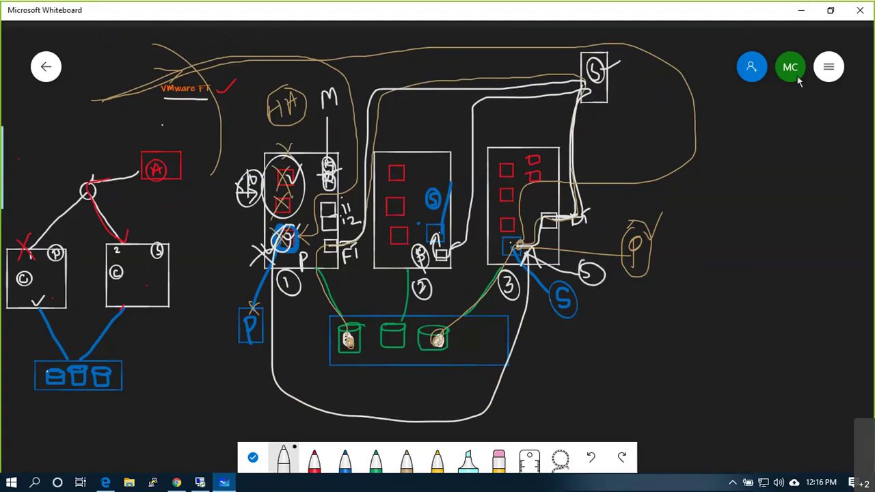
pyautogui.click(801, 11)
# Verify FTVM primary on euspresxi02 and secondary on euspresxi03, then return to Whiteboard.
pyautogui.hotkey('alt', 'Tab')
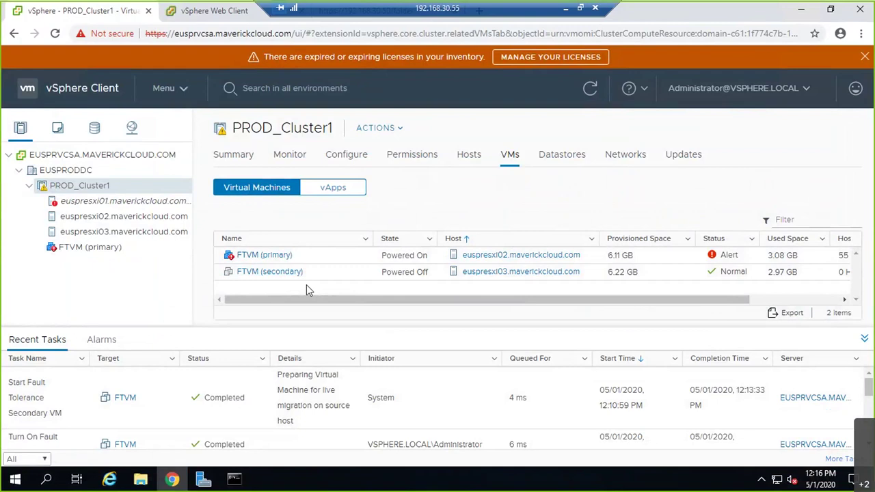
pyautogui.click(234, 479)
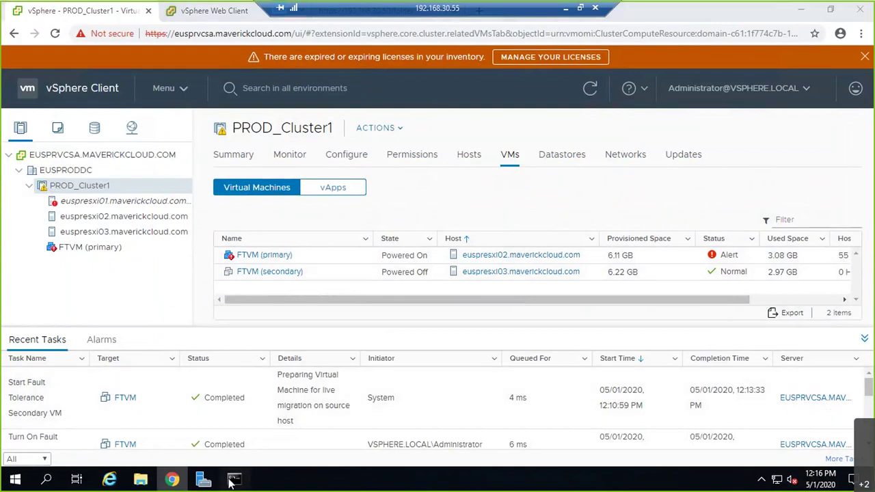
pyautogui.click(230, 482)
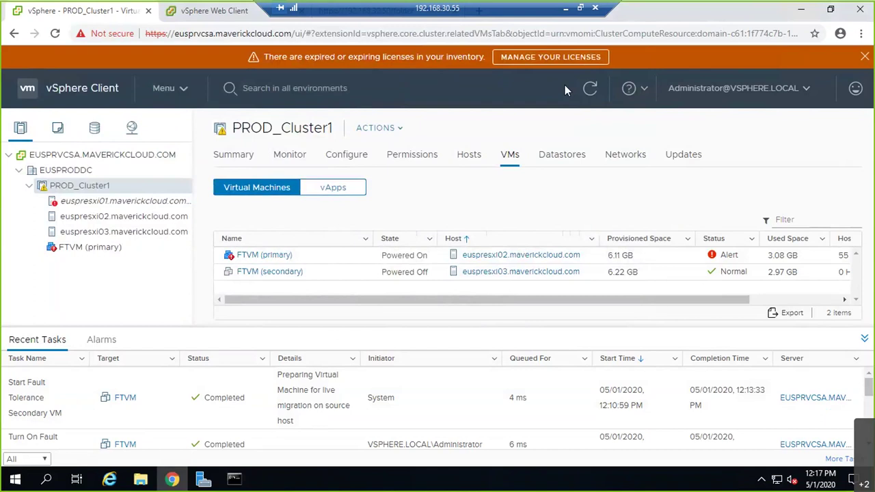
pyautogui.click(564, 8)
pyautogui.click(224, 482)
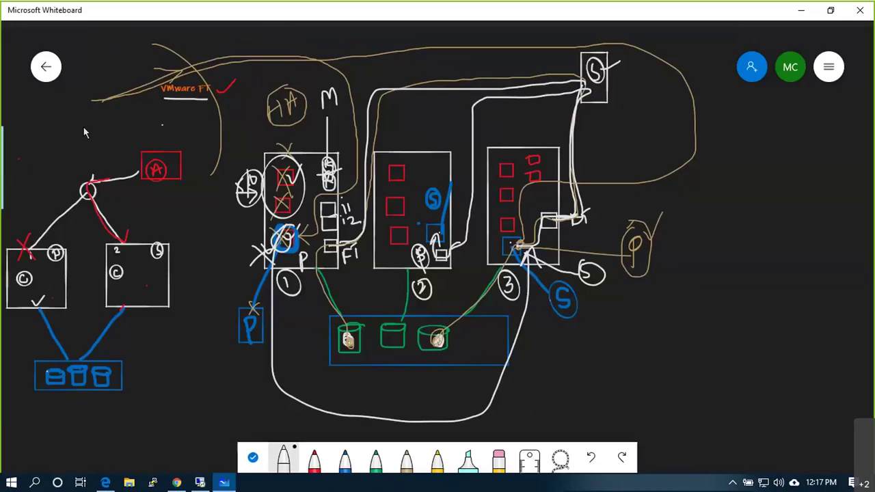
# Draw a white loop around the top-right S box, zoom out, and open Settings.
pyautogui.click(825, 78)
pyautogui.moveTo(636, 65)
pyautogui.mouseDown()
pyautogui.moveTo(580, 49)
pyautogui.moveTo(576, 120)
pyautogui.moveTo(627, 118)
pyautogui.moveTo(641, 80)
pyautogui.moveTo(639, 60)
pyautogui.mouseUp()
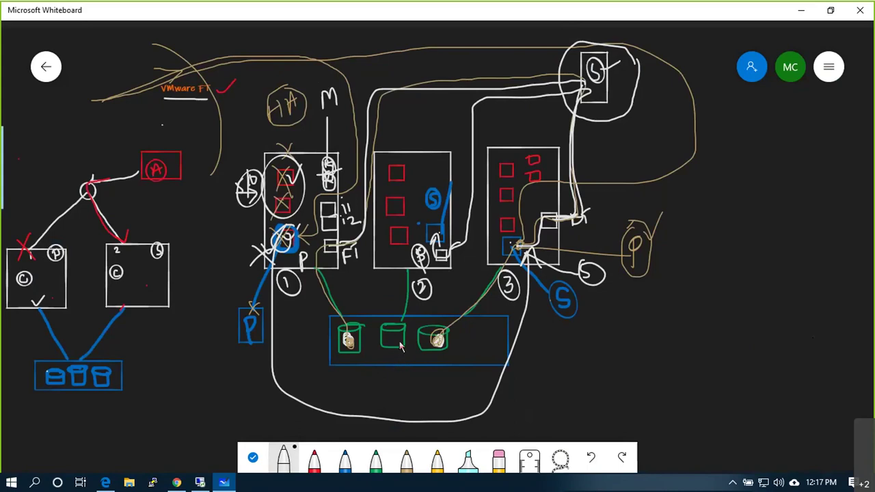
pyautogui.scroll(-5, 394, 348)
pyautogui.click(828, 66)
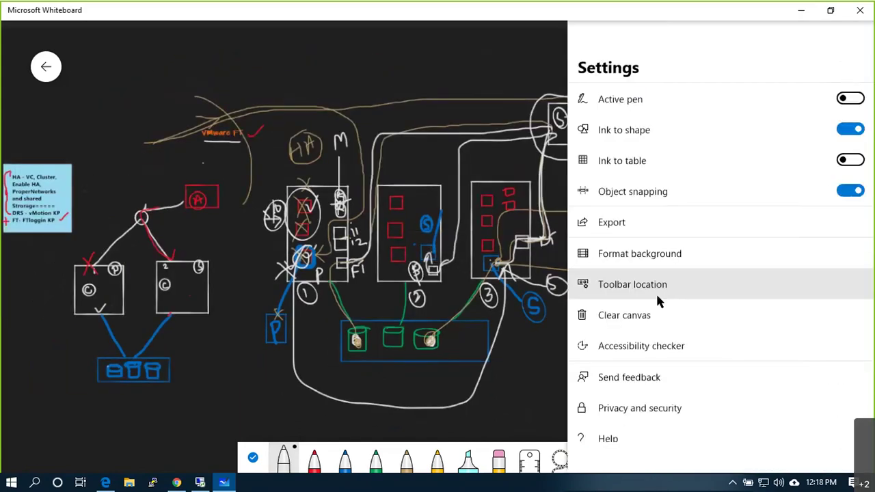
# Open the board edited at 11:57 AM and clear its entire canvas.
pyautogui.click(59, 69)
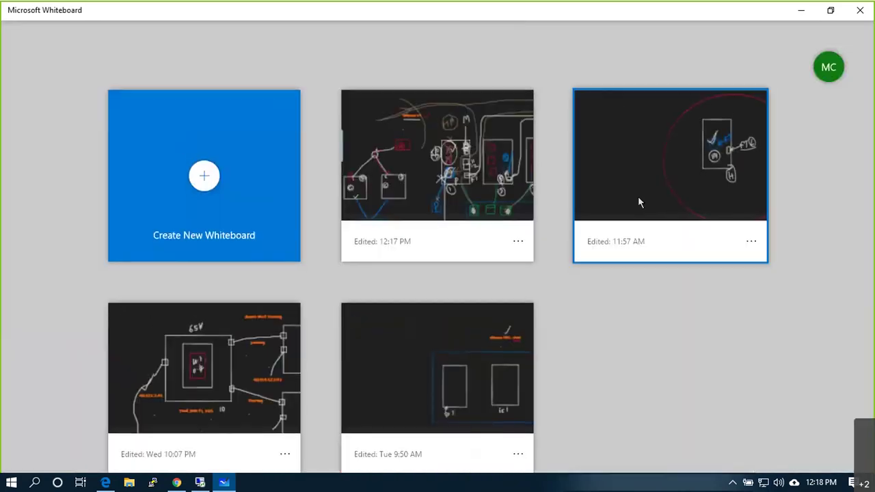
pyautogui.click(642, 196)
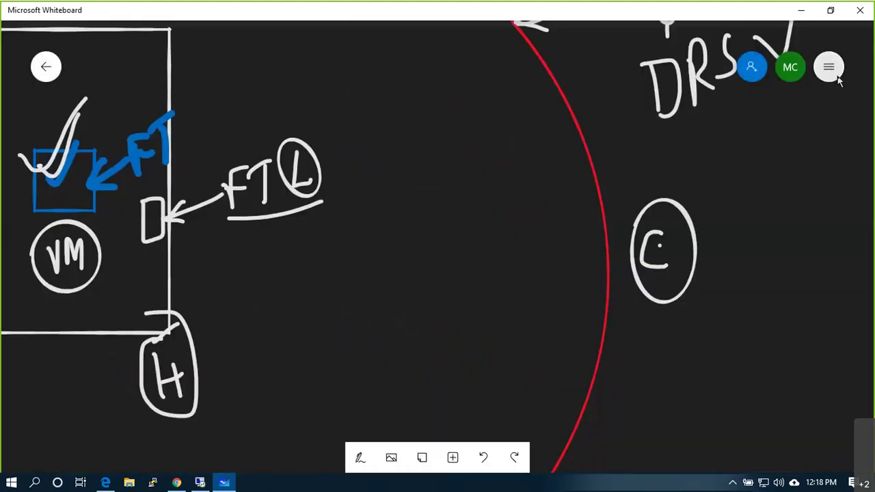
pyautogui.click(825, 67)
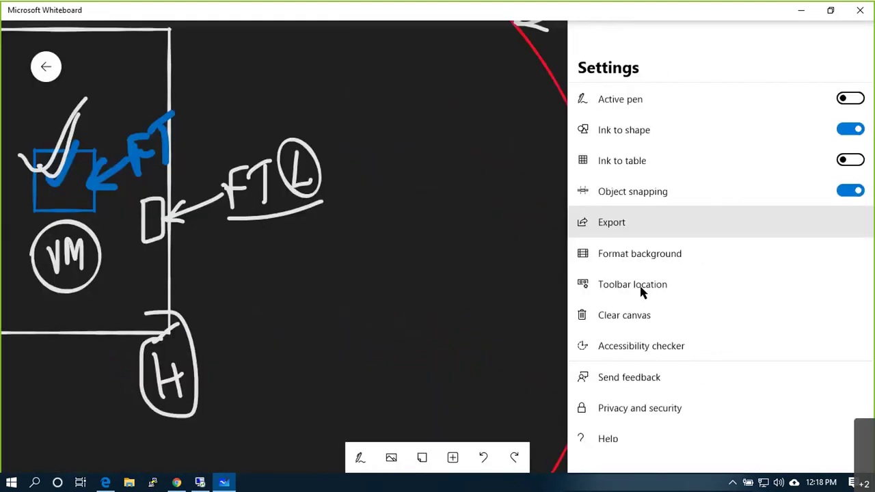
pyautogui.click(642, 290)
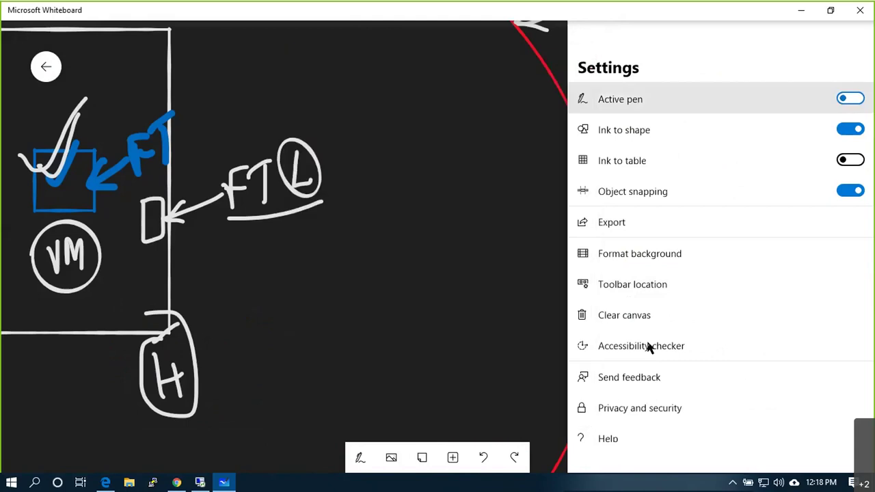
pyautogui.click(537, 314)
# Select the white pen and show its colour choices.
pyautogui.click(360, 461)
pyautogui.click(281, 458)
pyautogui.click(276, 458)
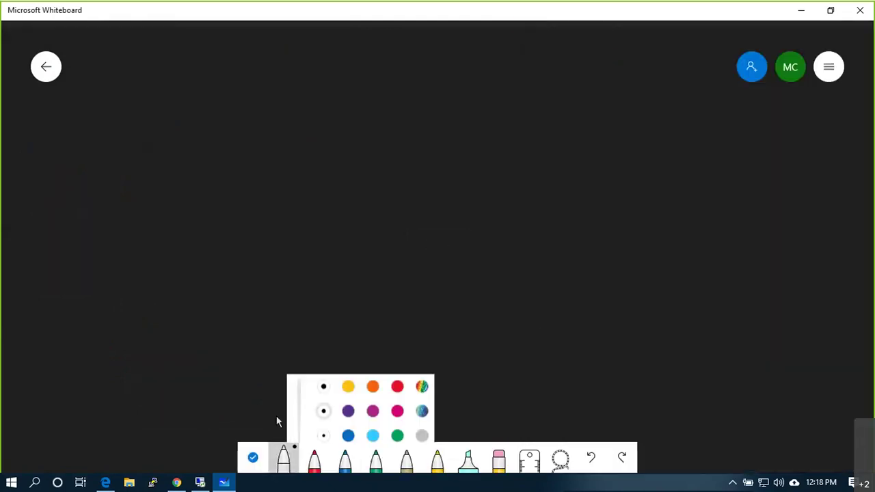
# Keep the white pen and draw three host boxes side by side.
pyautogui.click(208, 145)
pyautogui.moveTo(209, 214)
pyautogui.mouseDown()
pyautogui.moveTo(225, 291)
pyautogui.moveTo(293, 285)
pyautogui.moveTo(297, 126)
pyautogui.moveTo(212, 122)
pyautogui.mouseUp()
pyautogui.moveTo(352, 120)
pyautogui.mouseDown()
pyautogui.moveTo(353, 277)
pyautogui.moveTo(454, 285)
pyautogui.moveTo(456, 139)
pyautogui.mouseUp()
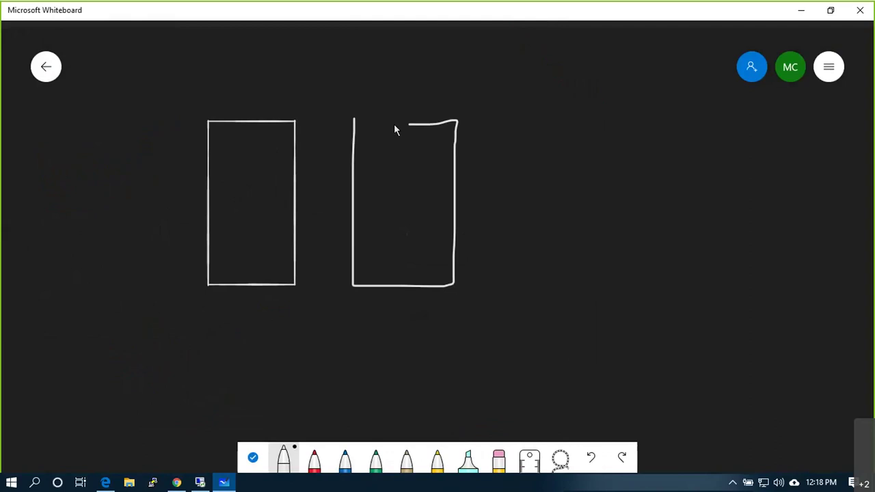
pyautogui.moveTo(394, 124); pyautogui.dragTo(354, 123)
pyautogui.moveTo(522, 116)
pyautogui.mouseDown()
pyautogui.moveTo(522, 251)
pyautogui.moveTo(607, 289)
pyautogui.moveTo(621, 120)
pyautogui.moveTo(523, 116)
pyautogui.mouseUp()
# In blue, loop a cluster around the hosts, add VM squares, and write a ticked HA label.
pyautogui.click(342, 456)
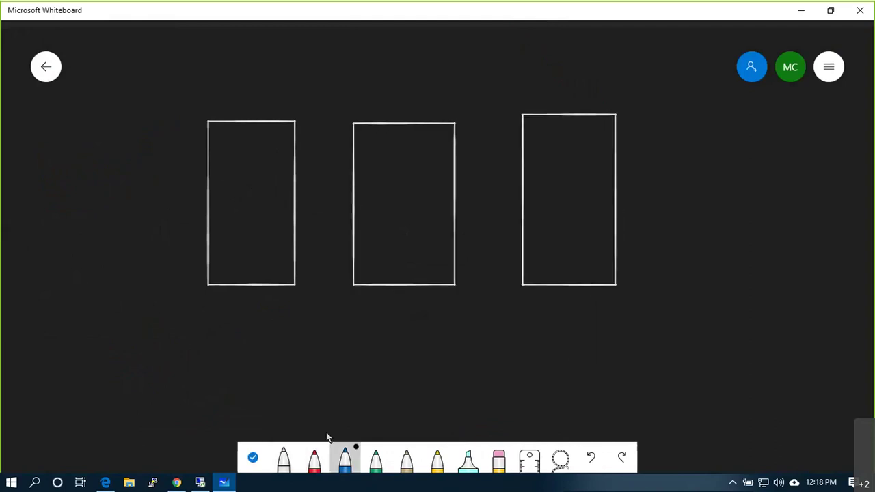
pyautogui.moveTo(251, 201)
pyautogui.mouseDown()
pyautogui.moveTo(230, 184)
pyautogui.moveTo(268, 202)
pyautogui.moveTo(263, 195)
pyautogui.mouseUp()
pyautogui.moveTo(294, 43)
pyautogui.mouseDown()
pyautogui.moveTo(197, 89)
pyautogui.moveTo(592, 393)
pyautogui.moveTo(626, 70)
pyautogui.moveTo(294, 43)
pyautogui.mouseUp()
pyautogui.moveTo(238, 199); pyautogui.dragTo(273, 165)
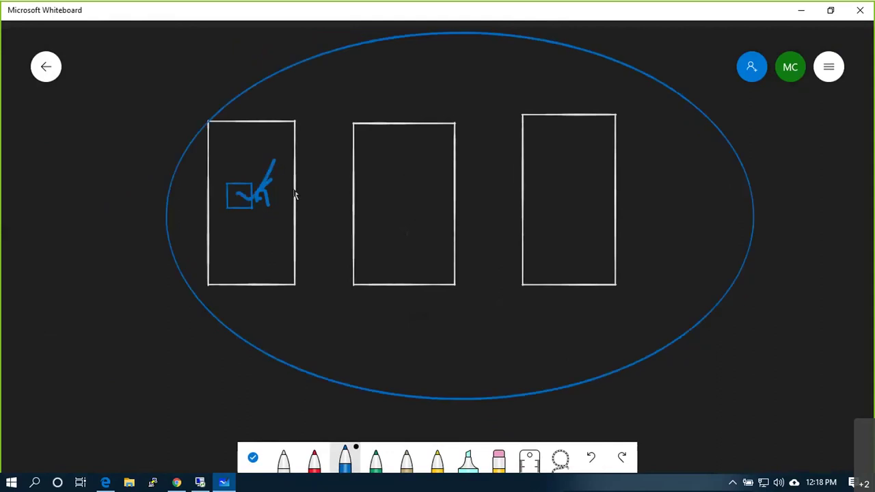
pyautogui.moveTo(570, 175); pyautogui.dragTo(581, 178)
pyautogui.click(585, 179)
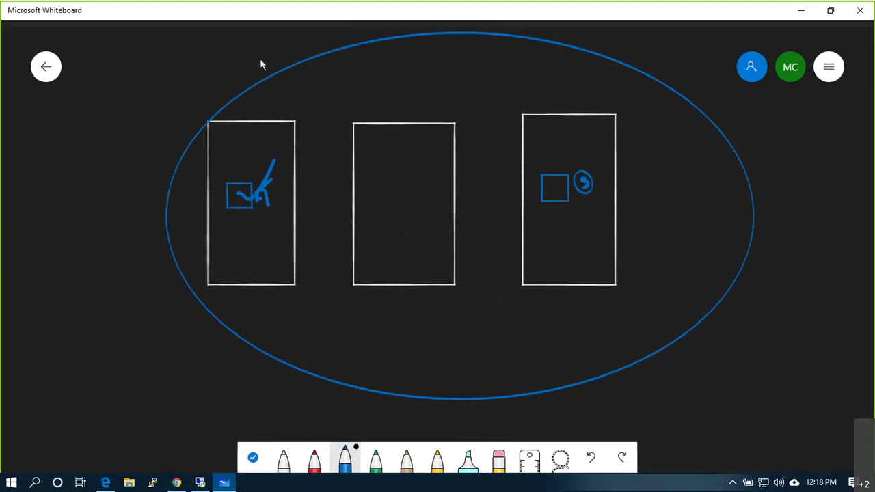
pyautogui.moveTo(250, 44)
pyautogui.mouseDown()
pyautogui.moveTo(254, 83)
pyautogui.moveTo(260, 62)
pyautogui.mouseUp()
pyautogui.moveTo(259, 81); pyautogui.dragTo(276, 75)
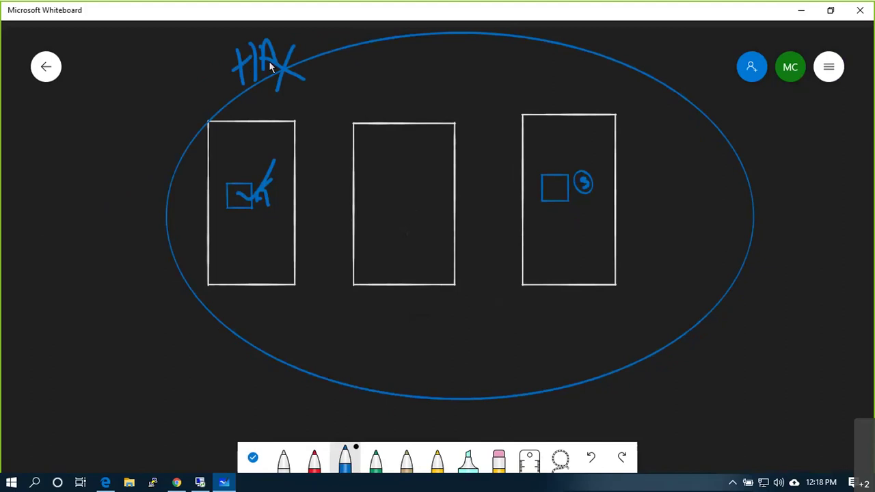
pyautogui.moveTo(200, 65); pyautogui.dragTo(238, 27)
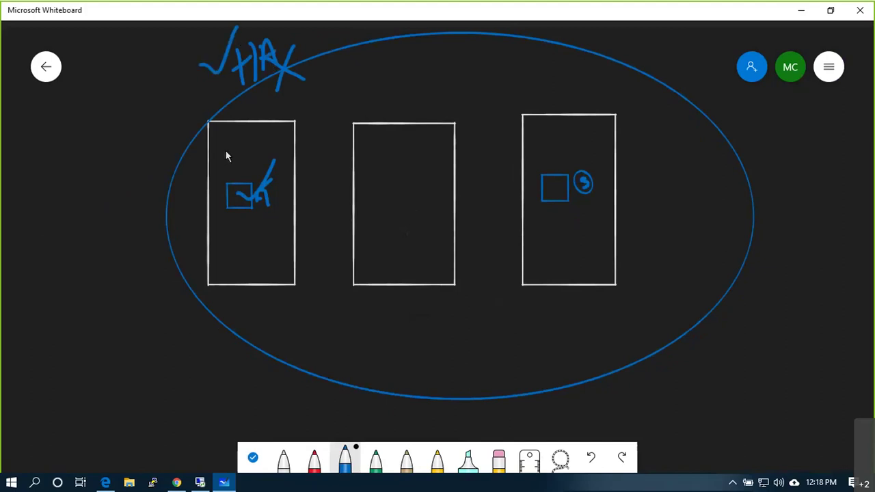
# In red, cross out the first host and strike through its VM check and the third host's circle.
pyautogui.click(314, 460)
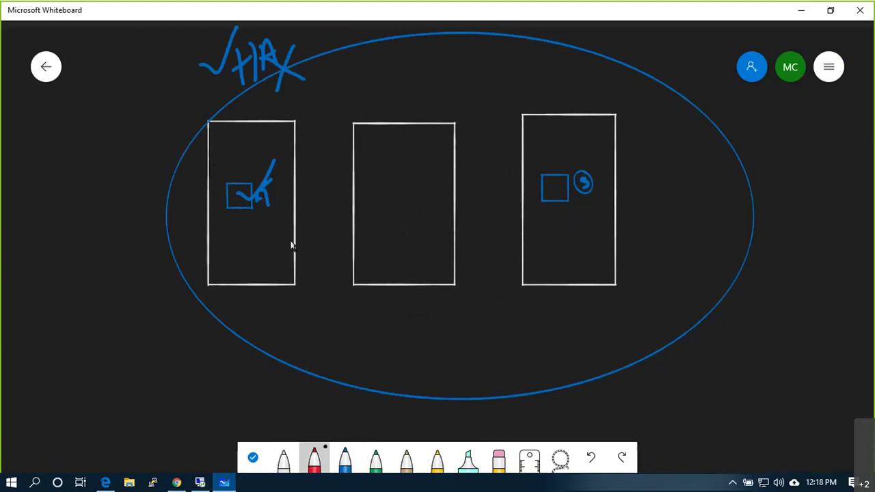
pyautogui.moveTo(247, 108); pyautogui.dragTo(276, 141)
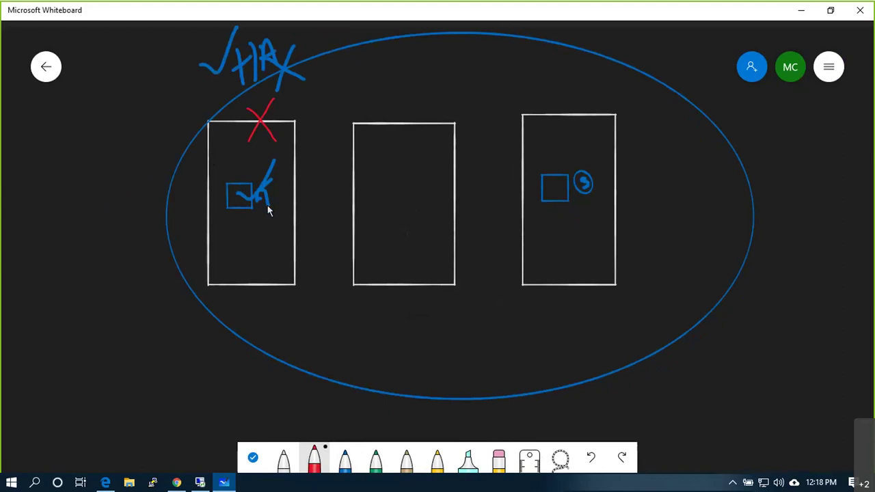
pyautogui.moveTo(270, 181); pyautogui.dragTo(248, 216)
pyautogui.moveTo(562, 191)
pyautogui.mouseDown()
pyautogui.moveTo(591, 182)
pyautogui.moveTo(595, 170)
pyautogui.moveTo(594, 202)
pyautogui.moveTo(597, 171)
pyautogui.moveTo(580, 189)
pyautogui.moveTo(607, 189)
pyautogui.moveTo(623, 80)
pyautogui.moveTo(674, 67)
pyautogui.moveTo(664, 88)
pyautogui.mouseUp()
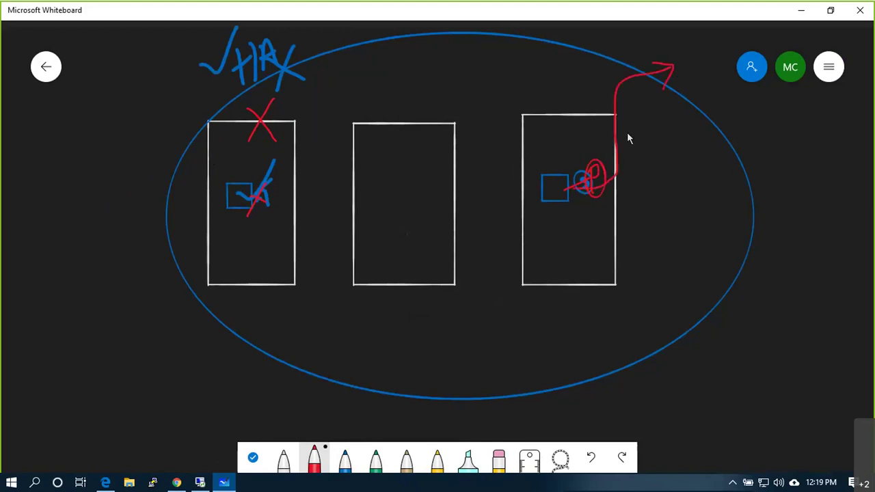
# In red, circle host 1's VM, strike and tick the HA label, and add S marks in the middle host.
pyautogui.moveTo(230, 189)
pyautogui.mouseDown()
pyautogui.moveTo(269, 187)
pyautogui.moveTo(226, 179)
pyautogui.mouseUp()
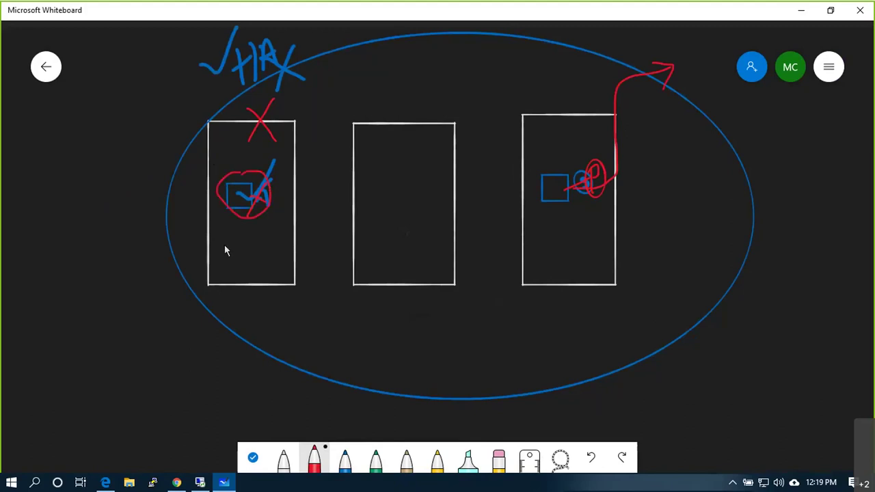
pyautogui.moveTo(250, 60)
pyautogui.mouseDown()
pyautogui.moveTo(279, 69)
pyautogui.moveTo(261, 53)
pyautogui.mouseUp()
pyautogui.moveTo(429, 196)
pyautogui.mouseDown()
pyautogui.moveTo(447, 207)
pyautogui.moveTo(429, 220)
pyautogui.mouseUp()
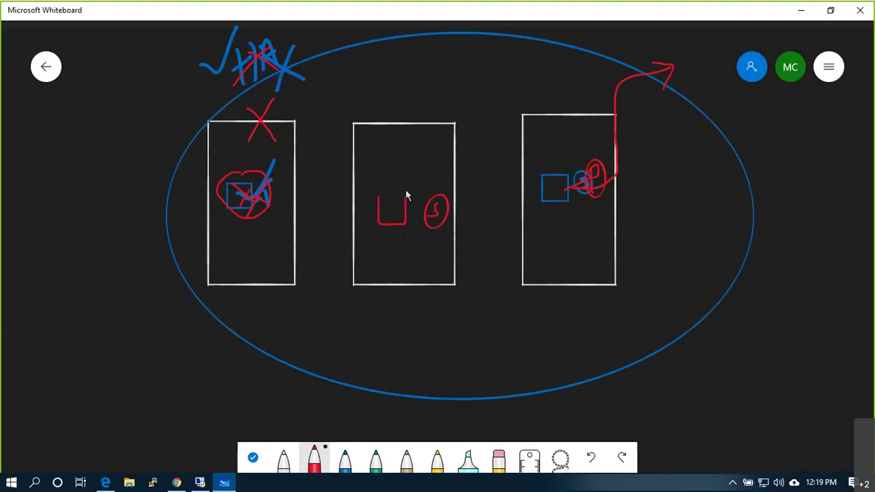
pyautogui.moveTo(395, 209)
pyautogui.mouseDown()
pyautogui.moveTo(391, 201)
pyautogui.moveTo(387, 217)
pyautogui.mouseUp()
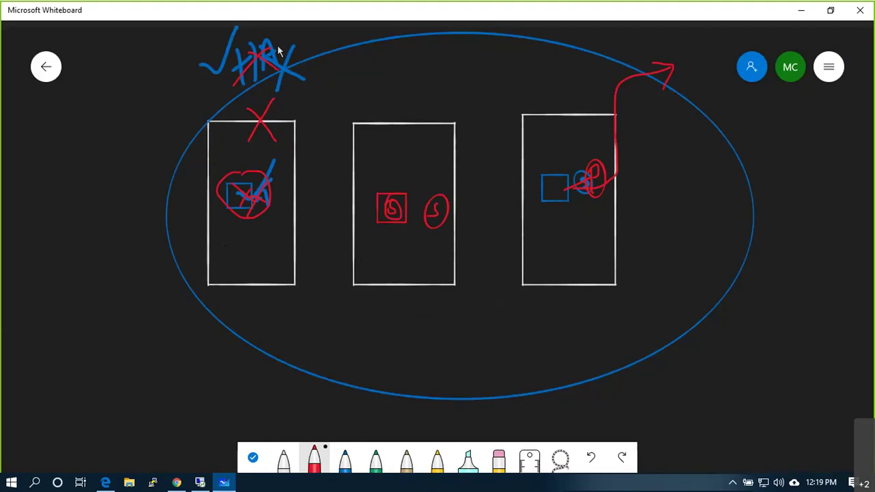
pyautogui.moveTo(278, 43); pyautogui.dragTo(298, 25)
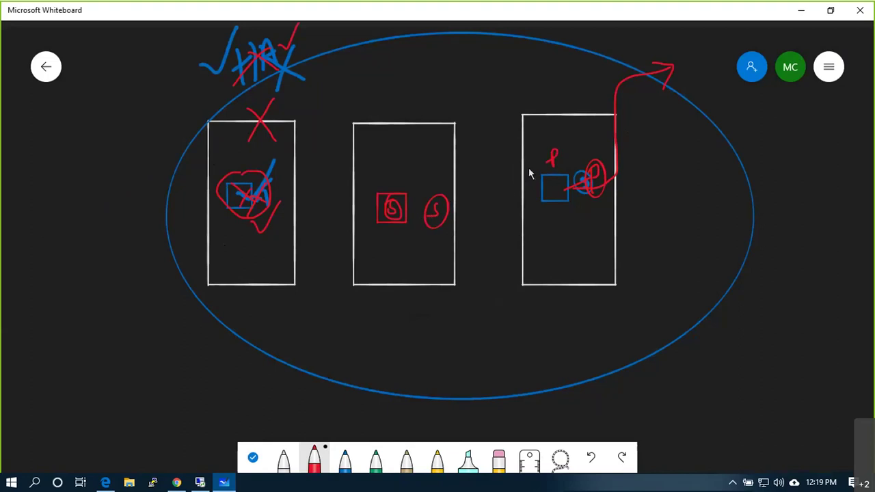
pyautogui.moveTo(392, 167); pyautogui.dragTo(391, 183)
# Clear the canvas from Settings and add a Q&A text heading.
pyautogui.click(828, 67)
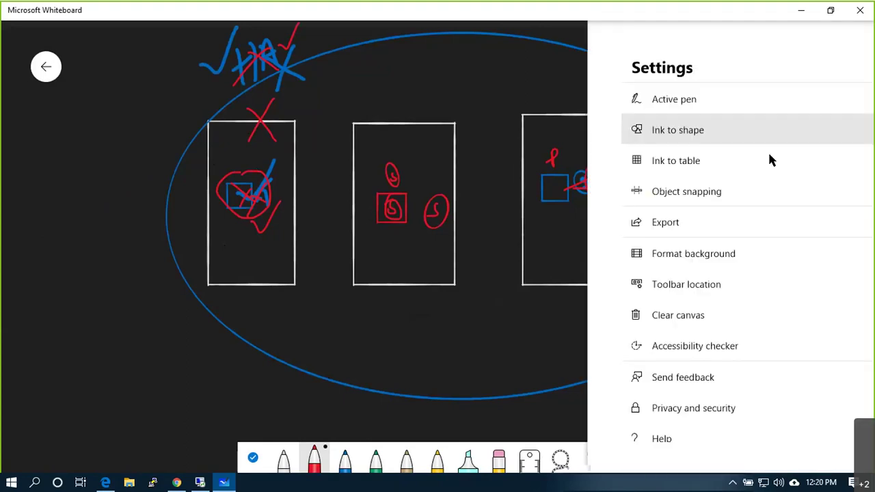
pyautogui.click(632, 314)
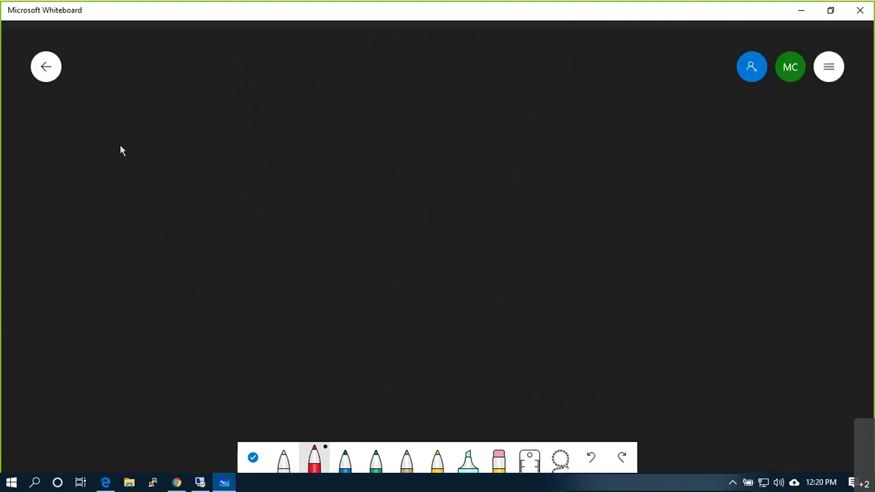
pyautogui.rightClick(328, 86)
pyautogui.click(342, 52)
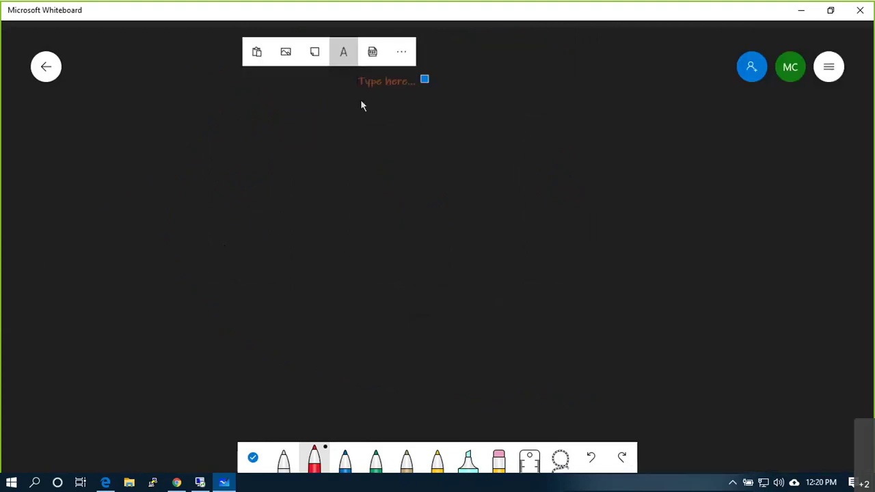
pyautogui.write('dddd')
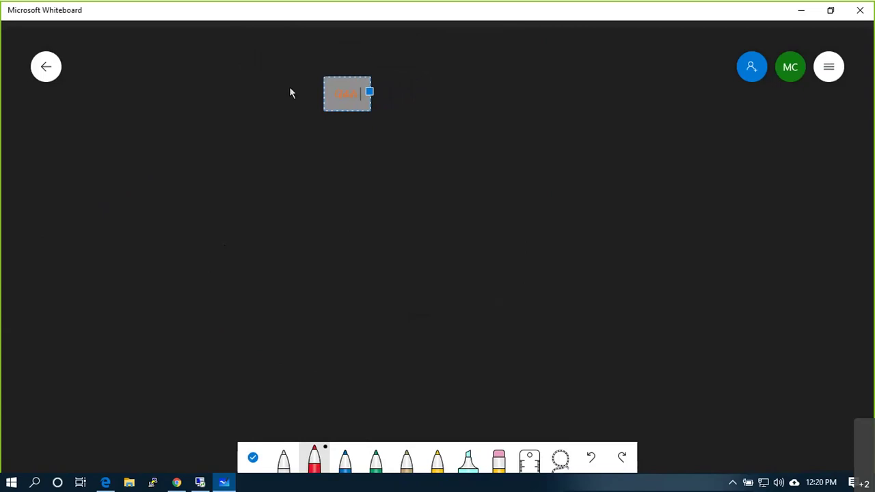
pyautogui.scroll(5, 226, 84)
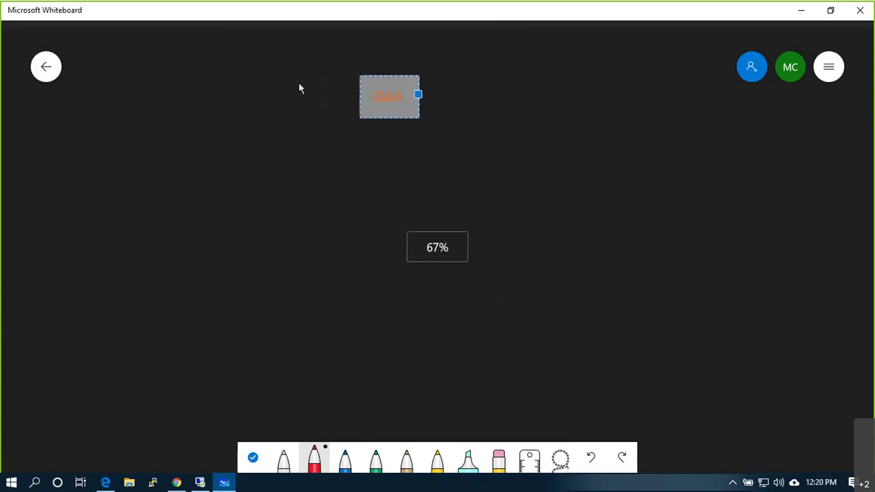
pyautogui.scroll(4, 478, 48)
pyautogui.click(350, 199)
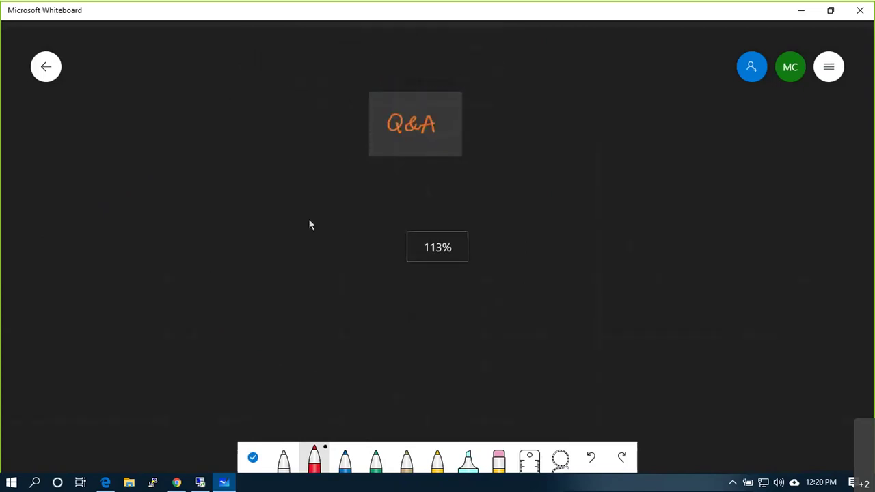
# Add a text box below listing HA, DRS and FT on separate lines.
pyautogui.rightClick(278, 223)
pyautogui.click(291, 185)
pyautogui.write('HA')
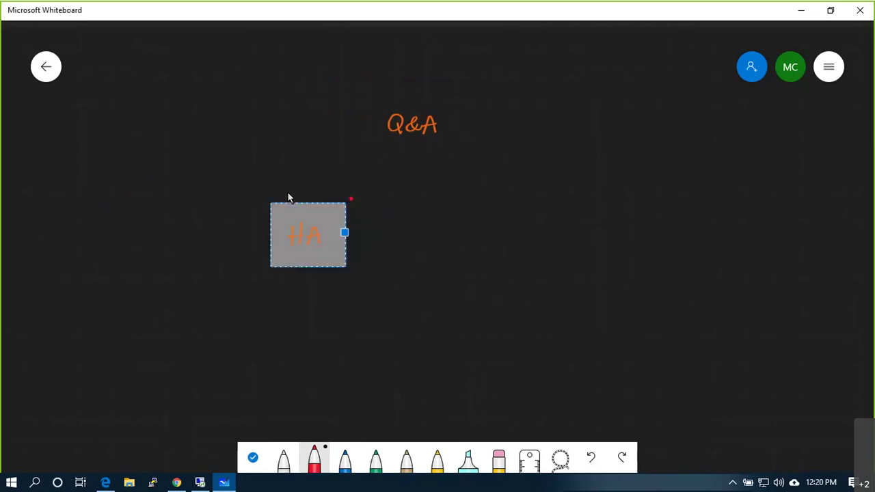
pyautogui.press('Return')
pyautogui.write('DRS')
pyautogui.press('Return')
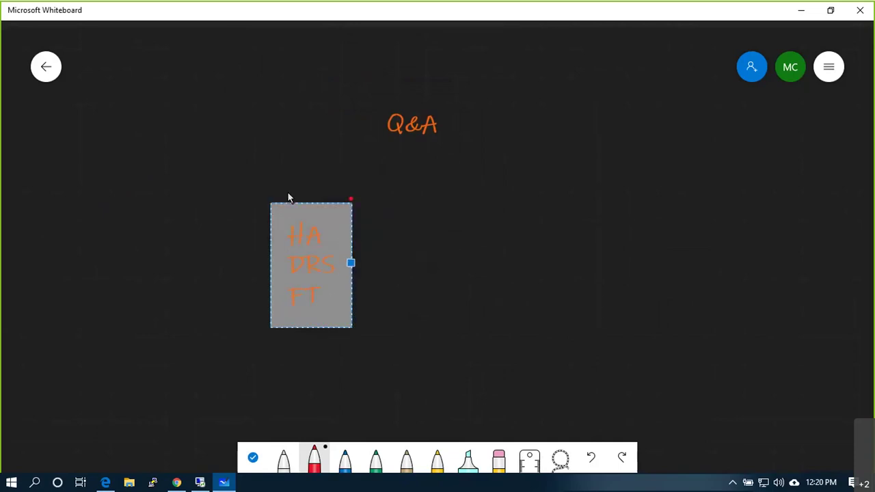
pyautogui.write('FT')
pyautogui.click(462, 212)
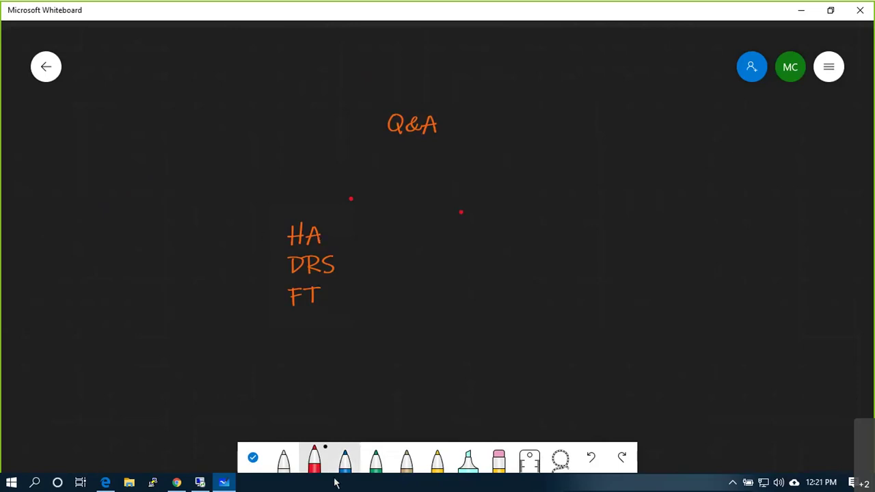
# Make the white pencil the active pen.
pyautogui.click(282, 459)
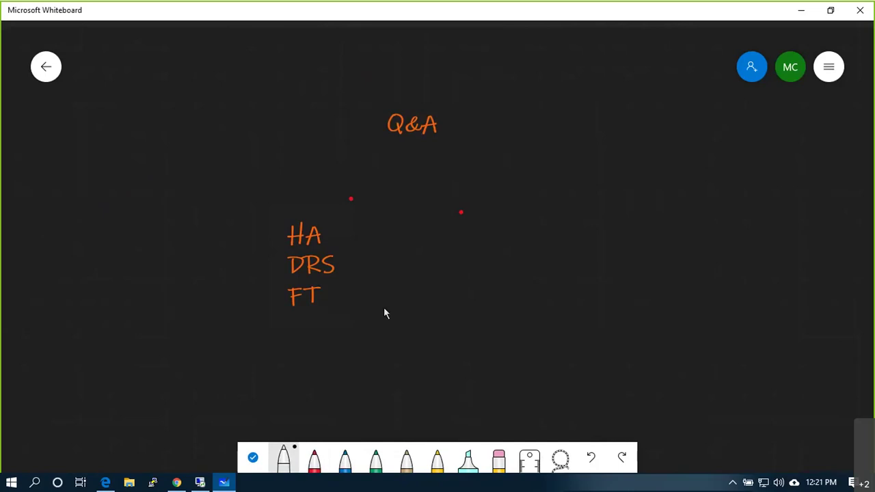
# Draw a box around Q&A and checkmarks beside HA, DRS and FT.
pyautogui.moveTo(387, 148)
pyautogui.mouseDown()
pyautogui.moveTo(460, 151)
pyautogui.moveTo(460, 99)
pyautogui.moveTo(375, 94)
pyautogui.moveTo(375, 148)
pyautogui.mouseUp()
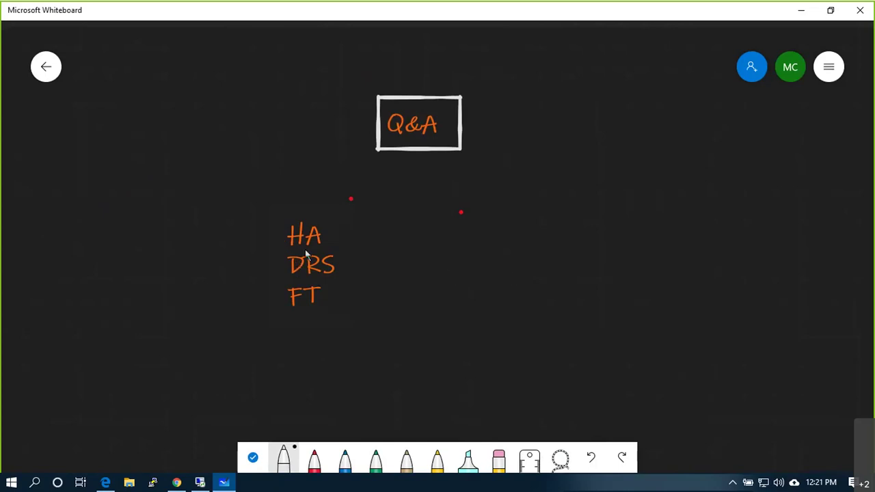
pyautogui.moveTo(260, 236); pyautogui.dragTo(282, 209)
pyautogui.moveTo(258, 263); pyautogui.dragTo(281, 250)
pyautogui.moveTo(265, 295); pyautogui.dragTo(283, 286)
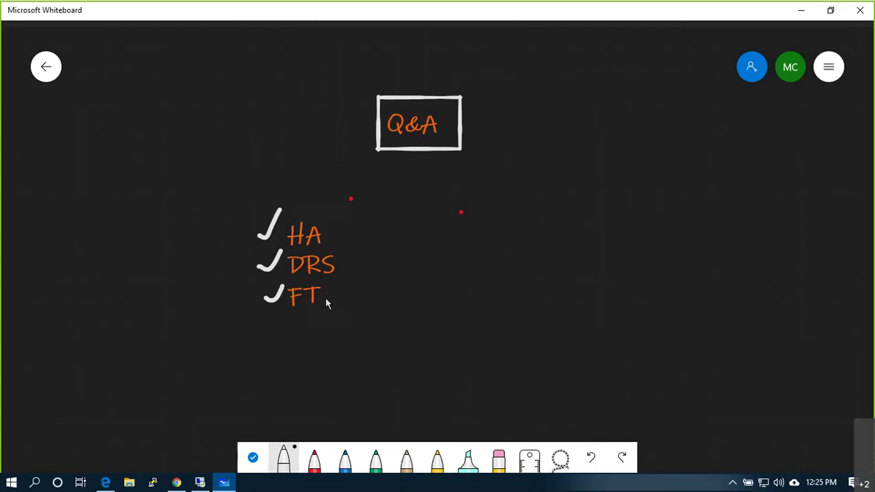
# Draw a box at the left of the board with F.T written inside.
pyautogui.moveTo(57, 185)
pyautogui.mouseDown()
pyautogui.moveTo(59, 234)
pyautogui.moveTo(108, 194)
pyautogui.moveTo(57, 176)
pyautogui.mouseUp()
pyautogui.moveTo(64, 207)
pyautogui.mouseDown()
pyautogui.moveTo(68, 189)
pyautogui.moveTo(82, 207)
pyautogui.moveTo(90, 176)
pyautogui.mouseUp()
pyautogui.click(78, 209)
# Write a boxed 100% above the F.T box and 0% beside it.
pyautogui.moveTo(84, 93)
pyautogui.mouseDown()
pyautogui.moveTo(85, 107)
pyautogui.moveTo(96, 92)
pyautogui.mouseUp()
pyautogui.moveTo(109, 93)
pyautogui.mouseDown()
pyautogui.moveTo(104, 104)
pyautogui.moveTo(110, 93)
pyautogui.mouseUp()
pyautogui.click(130, 99)
pyautogui.moveTo(146, 81)
pyautogui.mouseDown()
pyautogui.moveTo(96, 125)
pyautogui.moveTo(74, 77)
pyautogui.moveTo(142, 57)
pyautogui.moveTo(146, 80)
pyautogui.mouseUp()
pyautogui.moveTo(147, 133); pyautogui.dragTo(144, 135)
pyautogui.moveTo(178, 108); pyautogui.dragTo(171, 149)
pyautogui.click(164, 128)
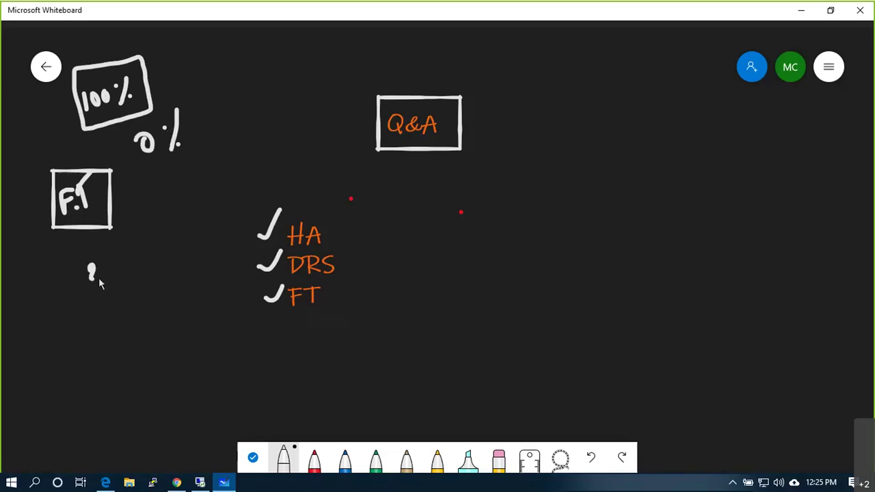
# Write a boxed 4 beneath the F.T box with a clearly retraced 2 above it.
pyautogui.moveTo(88, 299)
pyautogui.mouseDown()
pyautogui.moveTo(97, 315)
pyautogui.moveTo(99, 293)
pyautogui.mouseUp()
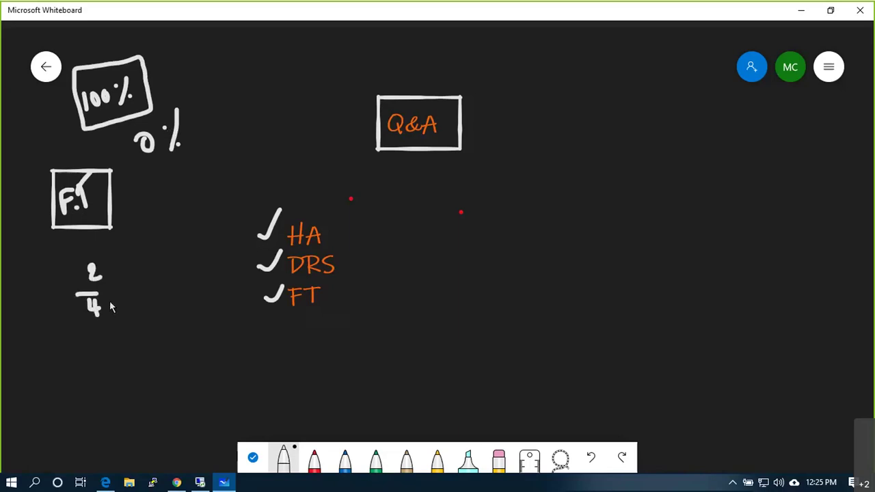
pyautogui.moveTo(85, 327); pyautogui.dragTo(78, 293)
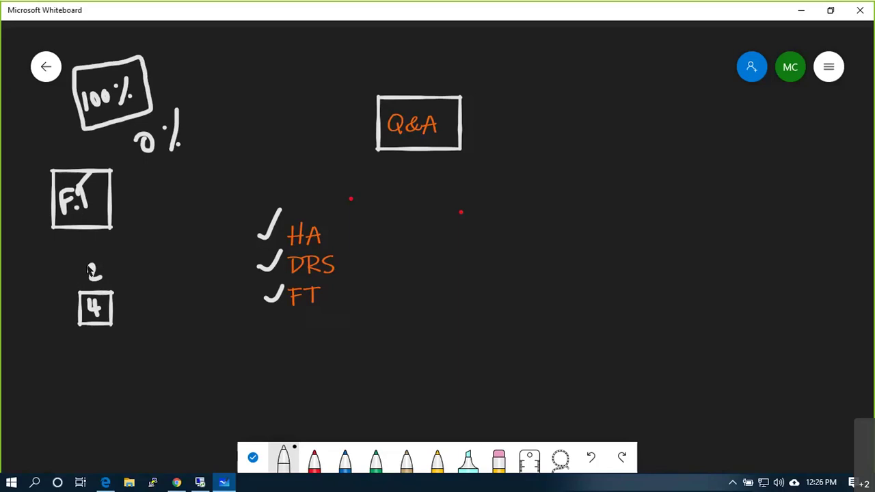
pyautogui.moveTo(91, 267); pyautogui.dragTo(84, 271)
pyautogui.moveTo(90, 269)
pyautogui.mouseDown()
pyautogui.moveTo(96, 274)
pyautogui.moveTo(89, 281)
pyautogui.moveTo(100, 279)
pyautogui.mouseUp()
pyautogui.scroll(-5, 459, 274)
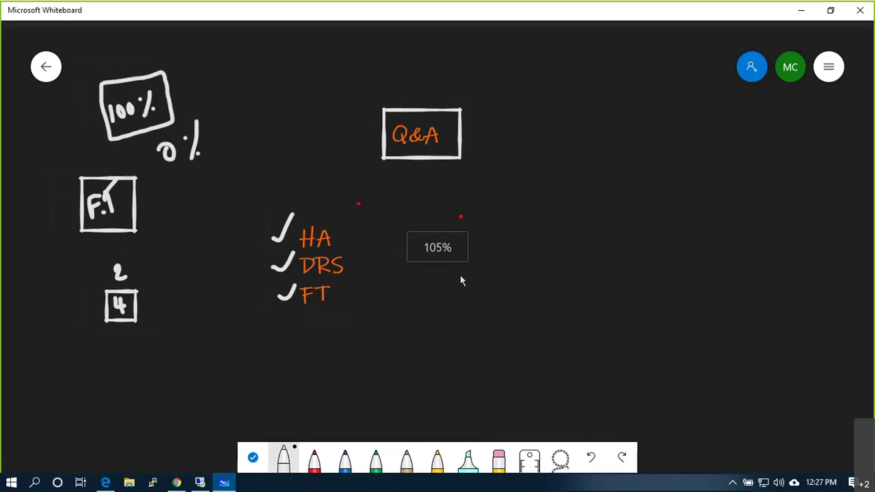
# Draw two host boxes at the right, crossing out the left one and ticking the right one.
pyautogui.click(287, 459)
pyautogui.moveTo(693, 236)
pyautogui.mouseDown()
pyautogui.moveTo(703, 288)
pyautogui.moveTo(740, 241)
pyautogui.moveTo(793, 276)
pyautogui.moveTo(814, 225)
pyautogui.moveTo(794, 225)
pyautogui.mouseUp()
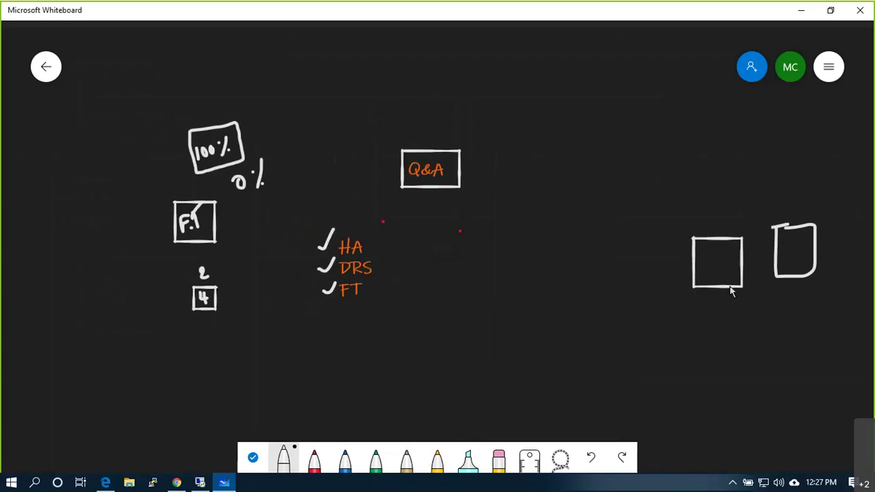
pyautogui.moveTo(702, 221)
pyautogui.mouseDown()
pyautogui.moveTo(716, 238)
pyautogui.moveTo(702, 244)
pyautogui.mouseUp()
pyautogui.moveTo(778, 196); pyautogui.dragTo(820, 151)
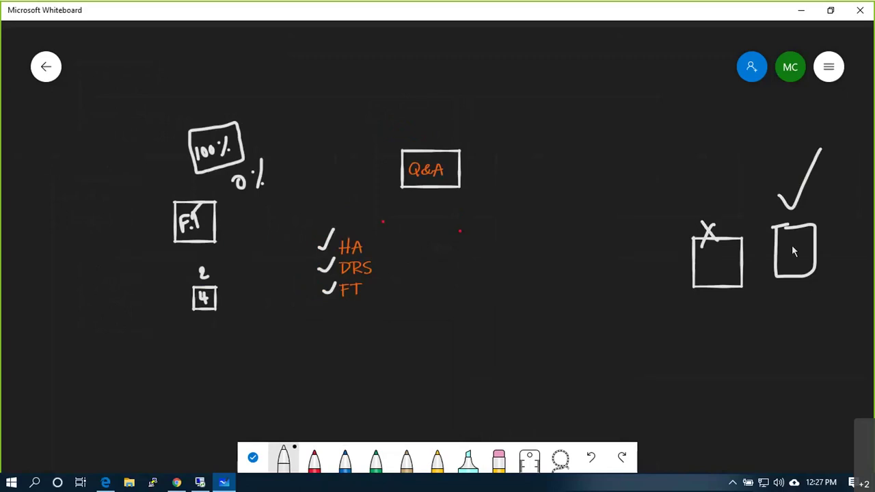
pyautogui.click(822, 261)
# Underline FT and add a circled 2 and a circled S to the host boxes.
pyautogui.moveTo(335, 306); pyautogui.dragTo(359, 305)
pyautogui.moveTo(723, 285); pyautogui.dragTo(726, 275)
pyautogui.moveTo(796, 267); pyautogui.dragTo(793, 281)
pyautogui.moveTo(785, 260)
pyautogui.mouseDown()
pyautogui.moveTo(776, 272)
pyautogui.moveTo(786, 258)
pyautogui.mouseUp()
pyautogui.click(795, 250)
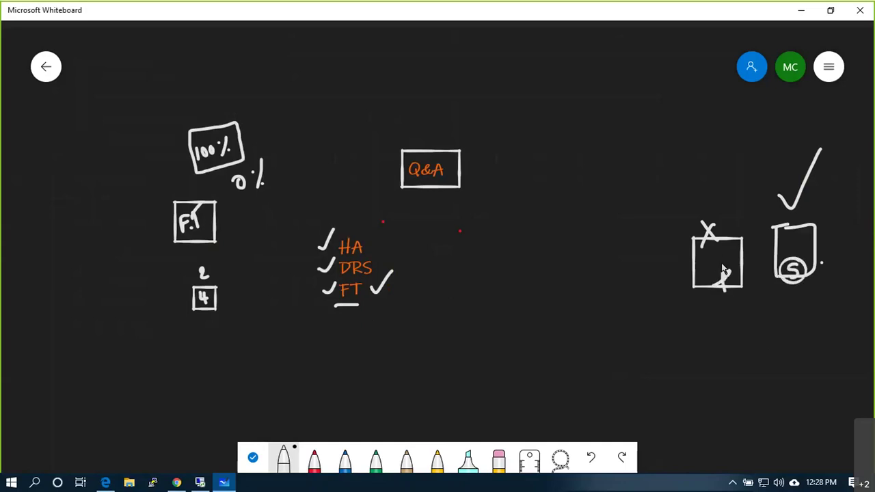
pyautogui.moveTo(718, 248)
pyautogui.mouseDown()
pyautogui.moveTo(730, 256)
pyautogui.moveTo(719, 245)
pyautogui.mouseUp()
pyautogui.moveTo(798, 241)
pyautogui.mouseDown()
pyautogui.moveTo(810, 250)
pyautogui.moveTo(794, 236)
pyautogui.mouseUp()
pyautogui.click(801, 254)
pyautogui.hotkey('ctrl', 'z')
pyautogui.hotkey('ctrl', 'z')
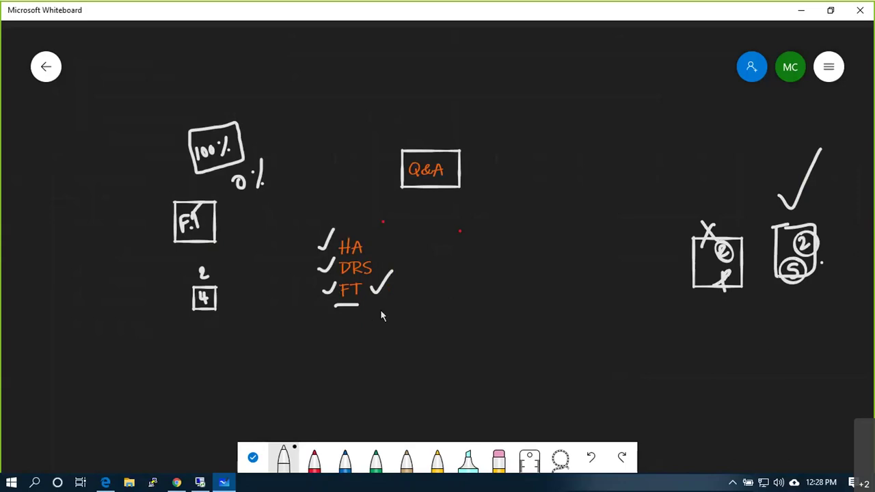
# Draw a connected pair of ticked boxes below the host boxes.
pyautogui.moveTo(695, 314)
pyautogui.mouseDown()
pyautogui.moveTo(742, 356)
pyautogui.moveTo(742, 316)
pyautogui.moveTo(695, 313)
pyautogui.mouseUp()
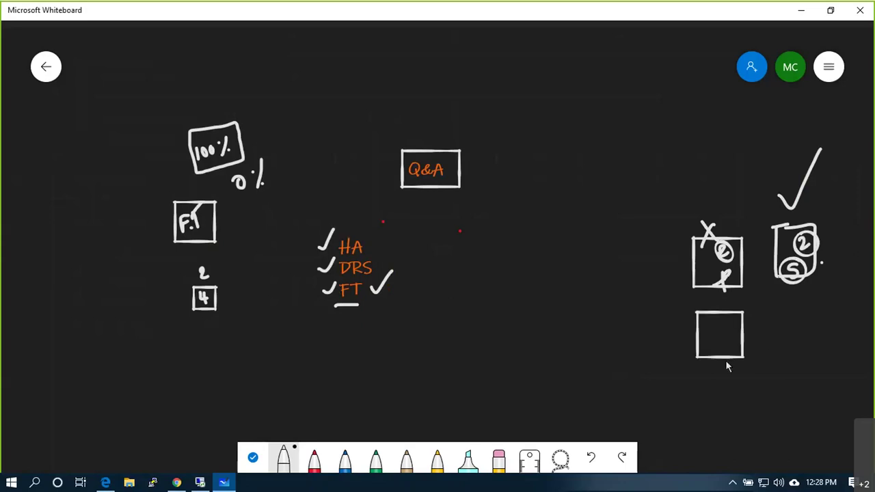
pyautogui.moveTo(725, 358)
pyautogui.mouseDown()
pyautogui.moveTo(766, 387)
pyautogui.moveTo(770, 342)
pyautogui.moveTo(829, 324)
pyautogui.mouseUp()
pyautogui.moveTo(810, 308); pyautogui.dragTo(834, 281)
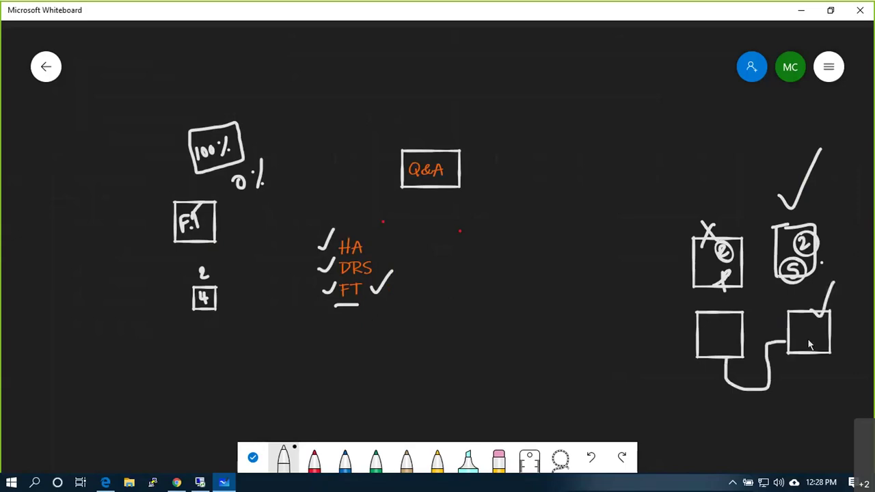
pyautogui.moveTo(812, 337); pyautogui.dragTo(815, 340)
pyautogui.moveTo(708, 334); pyautogui.dragTo(742, 315)
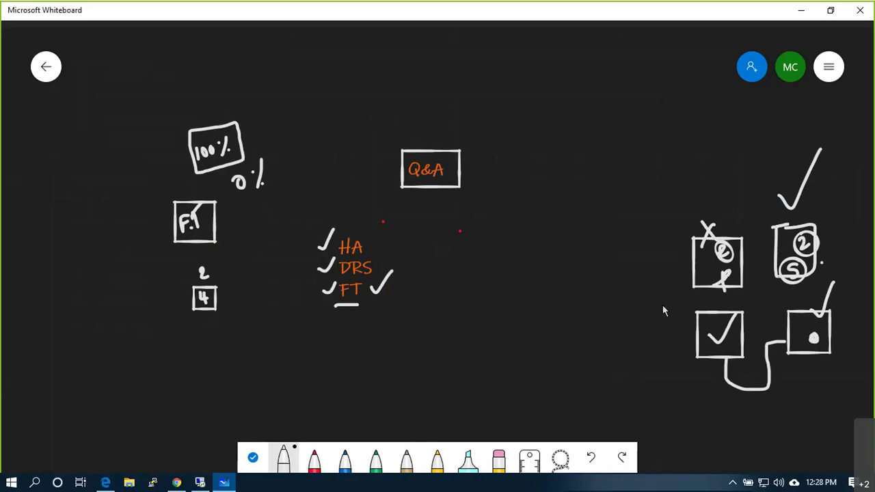
# In red, draw a dividing line and write the T.W.F.L note.
pyautogui.click(313, 459)
pyautogui.moveTo(647, 310); pyautogui.dragTo(849, 295)
pyautogui.moveTo(743, 197)
pyautogui.mouseDown()
pyautogui.moveTo(743, 213)
pyautogui.moveTo(751, 192)
pyautogui.moveTo(762, 202)
pyautogui.moveTo(779, 176)
pyautogui.moveTo(790, 194)
pyautogui.mouseUp()
pyautogui.click(754, 200)
pyautogui.click(783, 181)
pyautogui.moveTo(791, 164)
pyautogui.mouseDown()
pyautogui.moveTo(805, 161)
pyautogui.moveTo(799, 178)
pyautogui.moveTo(826, 179)
pyautogui.mouseUp()
pyautogui.click(806, 181)
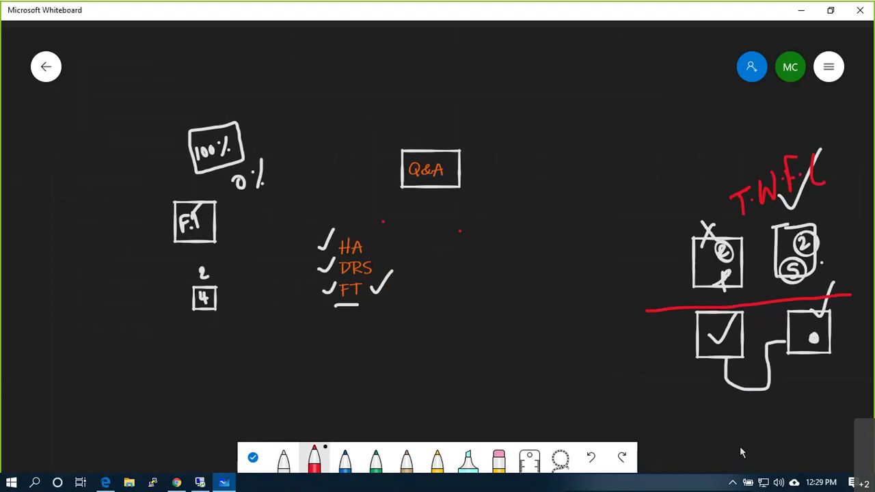
# Mark the link between the lower boxes in red.
pyautogui.moveTo(732, 339)
pyautogui.mouseDown()
pyautogui.moveTo(753, 354)
pyautogui.moveTo(740, 355)
pyautogui.moveTo(796, 333)
pyautogui.moveTo(802, 352)
pyautogui.moveTo(781, 393)
pyautogui.moveTo(769, 394)
pyautogui.mouseUp()
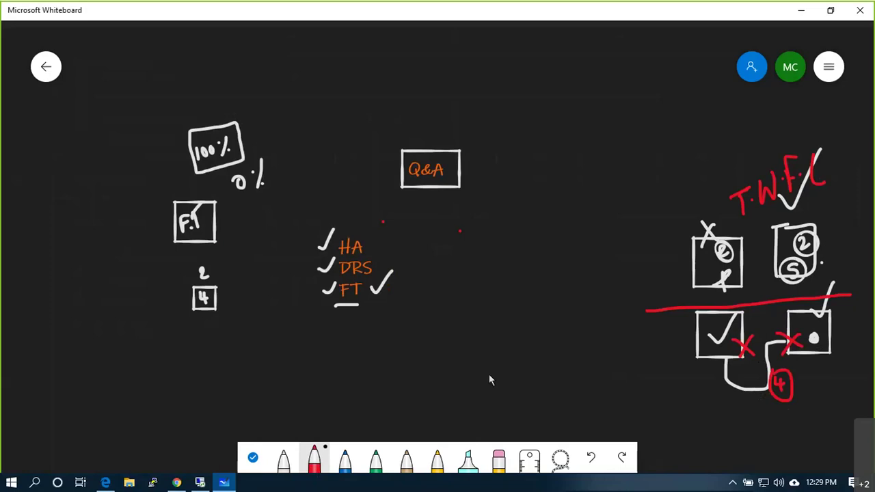
# Bring the vSphere Client remote session back to the front.
pyautogui.click(200, 482)
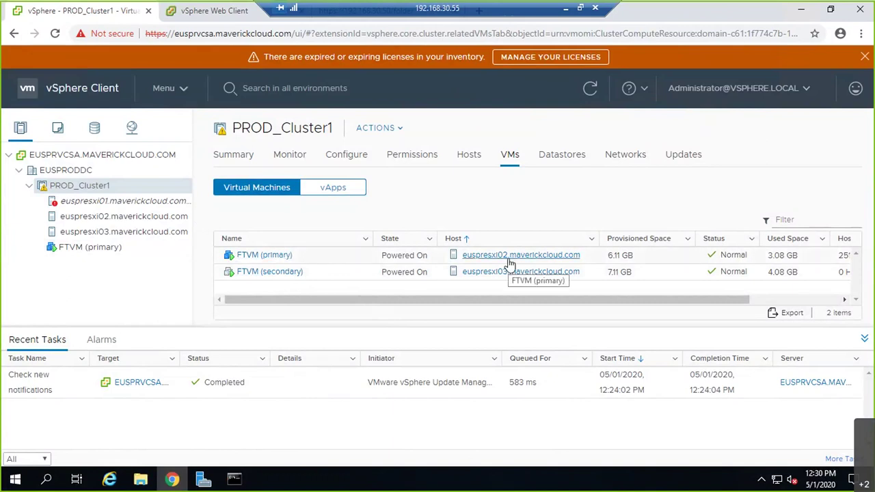
# Set the ping window aside, turn off Fault Tolerance for FTVM (primary), then minimize the remote session.
pyautogui.click(233, 480)
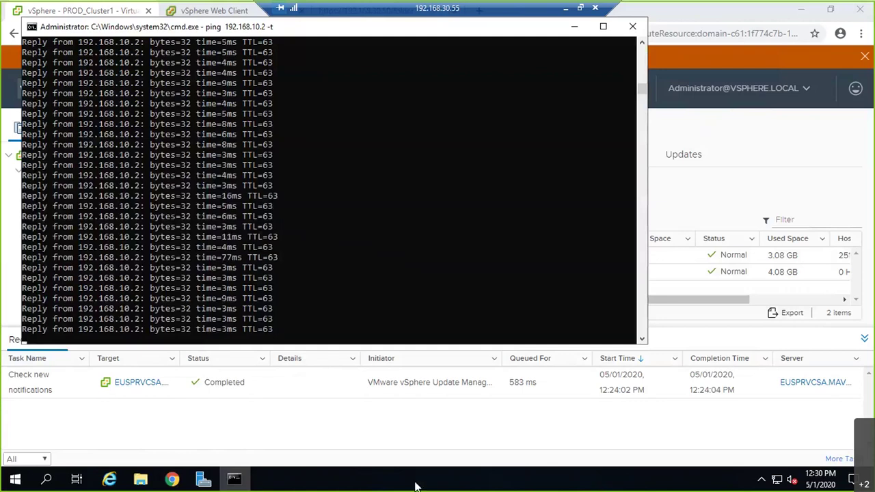
pyautogui.click(577, 30)
pyautogui.rightClick(107, 249)
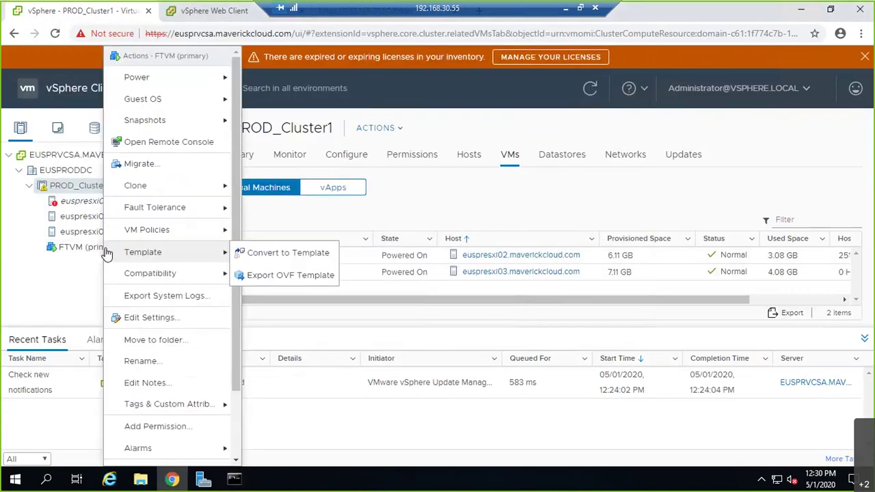
pyautogui.moveTo(181, 208)
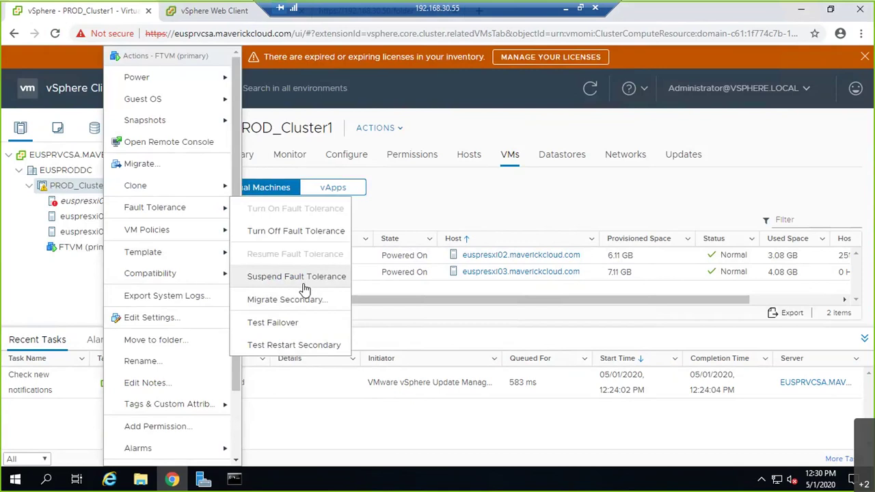
pyautogui.click(299, 231)
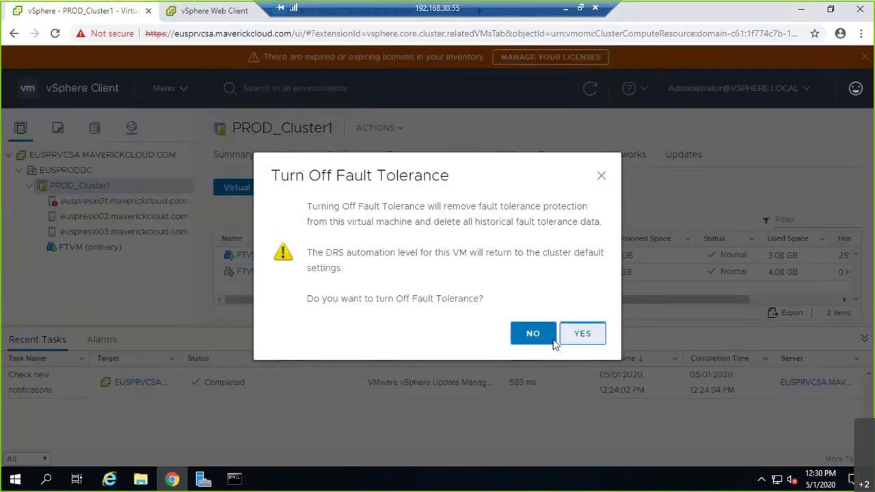
pyautogui.click(555, 340)
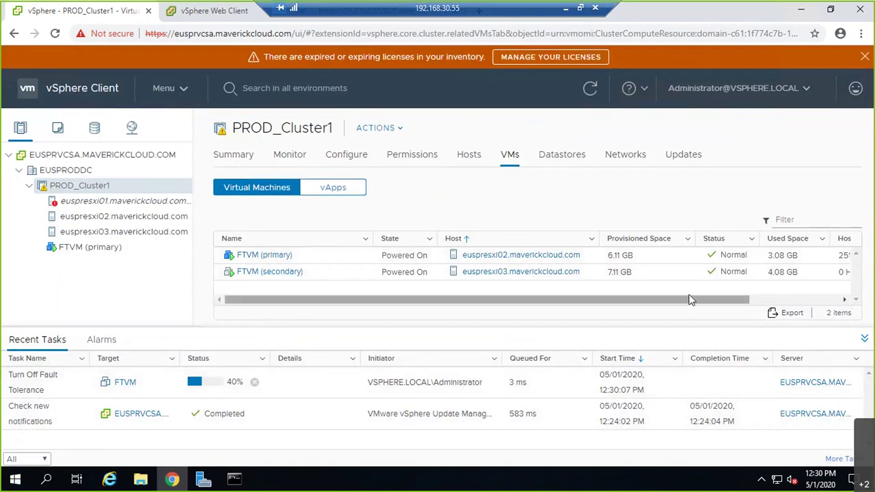
pyautogui.click(567, 9)
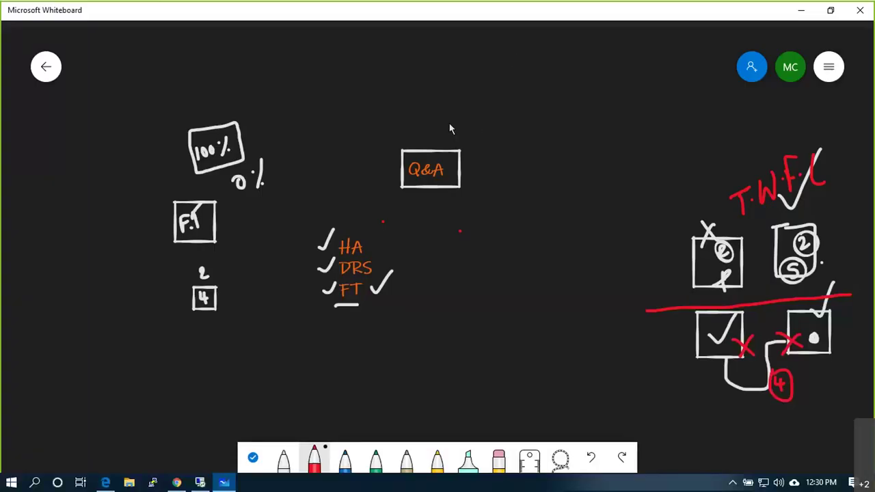
# Draw a red rectangle around the Q&A heading and HA, DRS, FT list, ticking its top-right corner.
pyautogui.moveTo(318, 122)
pyautogui.mouseDown()
pyautogui.moveTo(513, 123)
pyautogui.moveTo(513, 333)
pyautogui.moveTo(326, 350)
pyautogui.moveTo(292, 341)
pyautogui.mouseUp()
pyautogui.moveTo(291, 303)
pyautogui.mouseDown()
pyautogui.moveTo(293, 133)
pyautogui.moveTo(317, 122)
pyautogui.mouseUp()
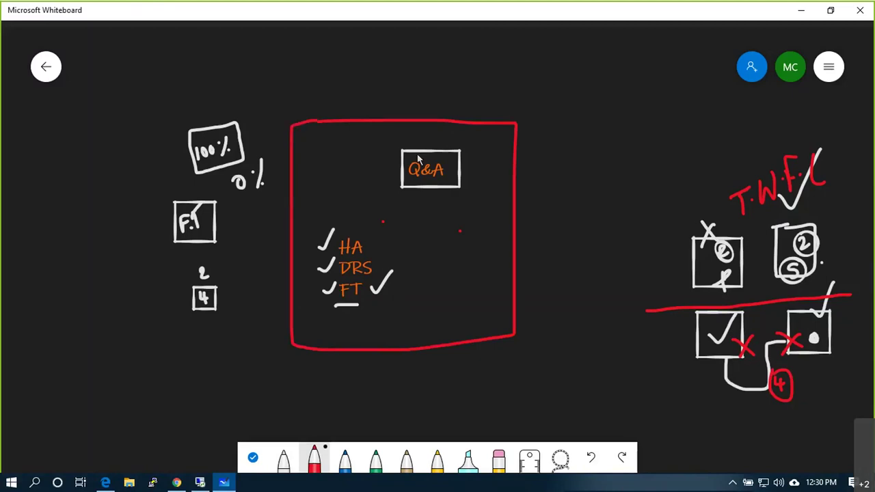
pyautogui.moveTo(499, 127); pyautogui.dragTo(535, 97)
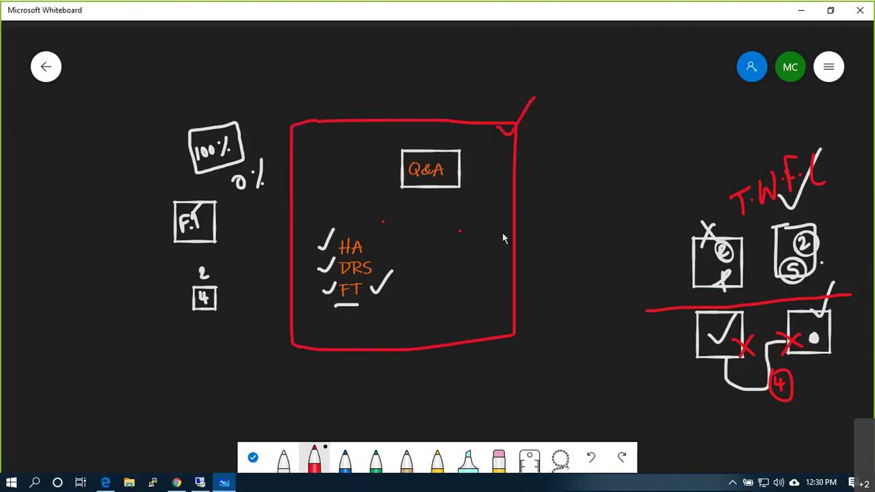